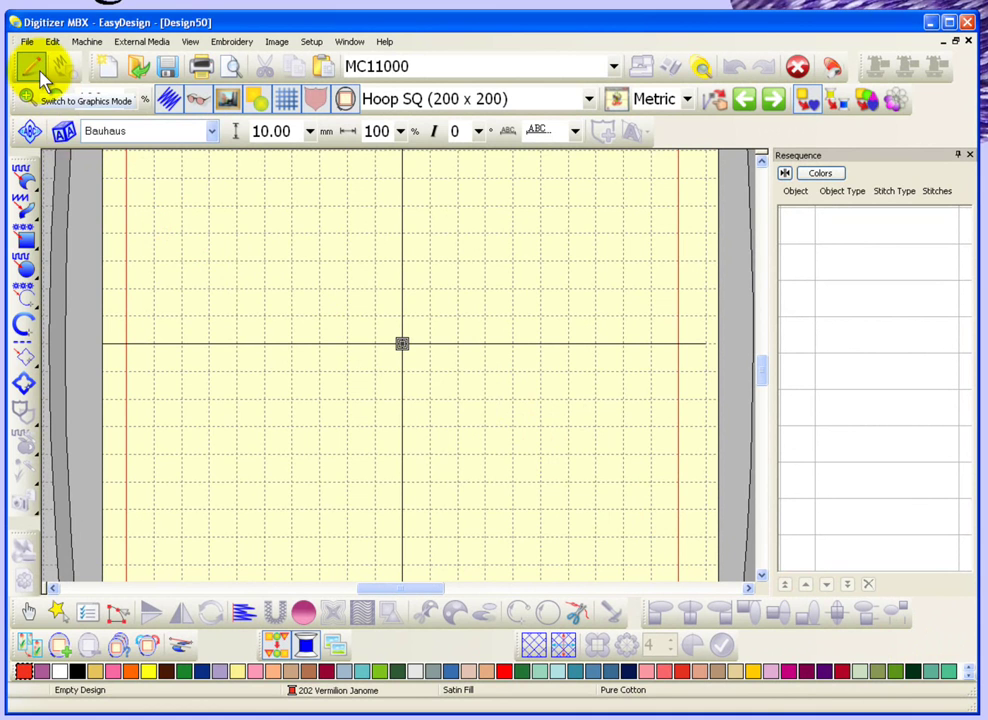
Put the empty Design50 into Graphics mode on its blank 8.5 × 11 in Letter page
{"action": "left_click", "coordinate": [34, 68]}
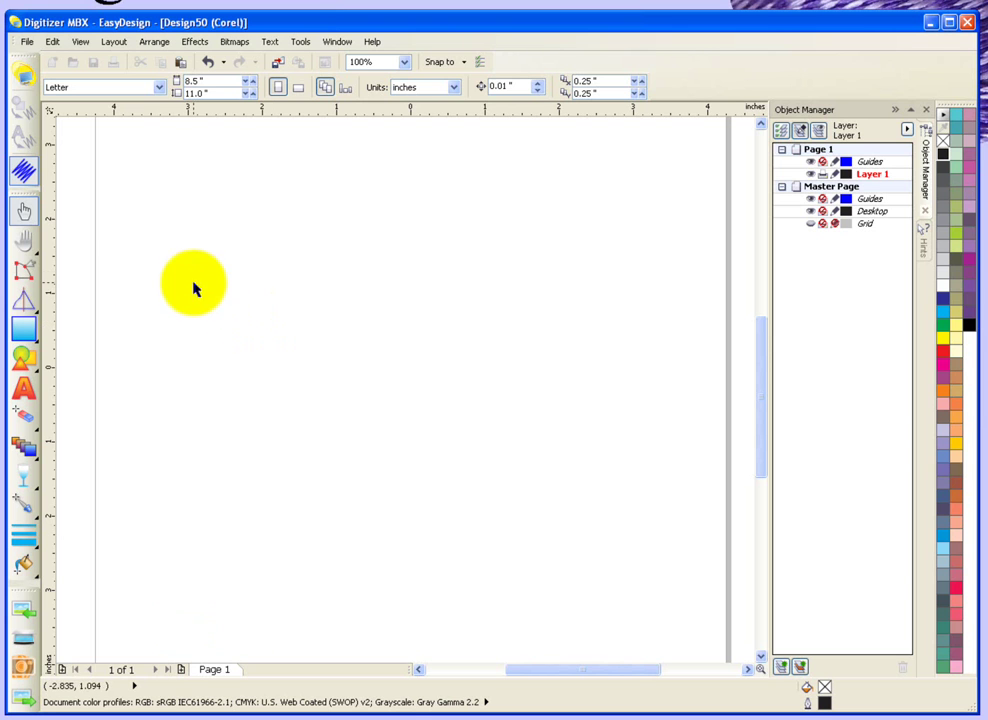
{"action": "left_click", "coordinate": [25, 76]}
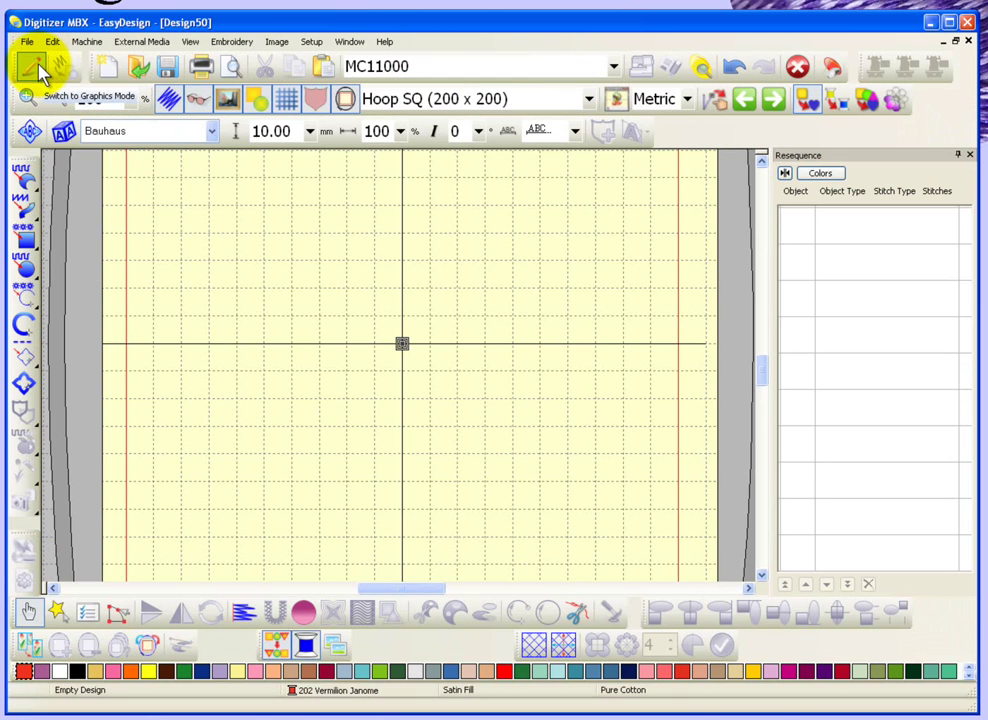
{"action": "left_click", "coordinate": [34, 66]}
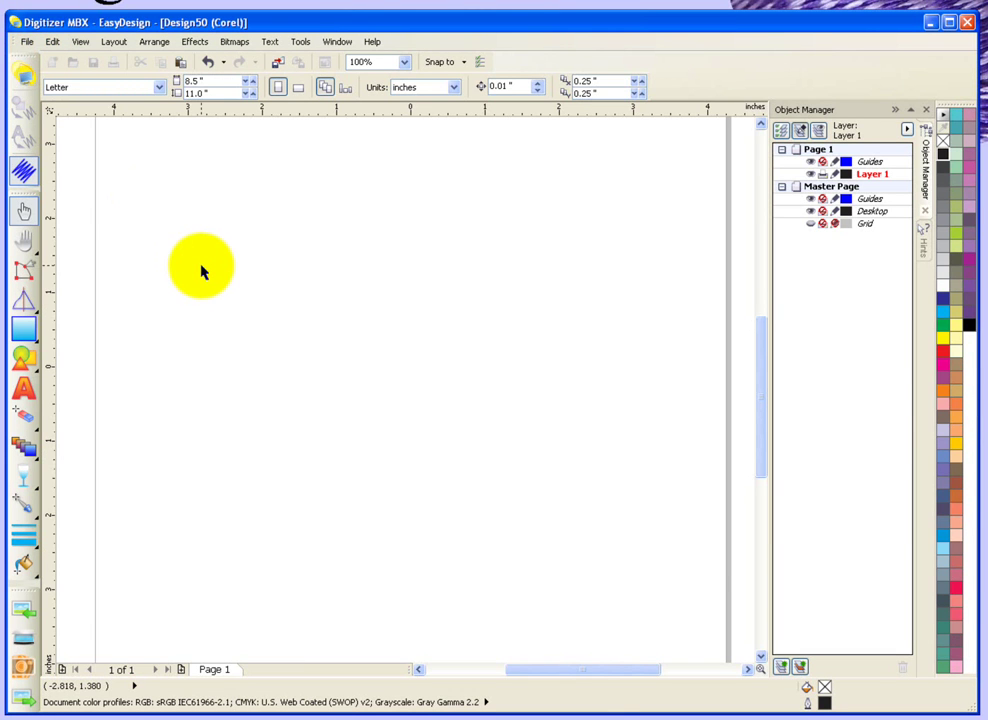
{"action": "left_click", "coordinate": [27, 43]}
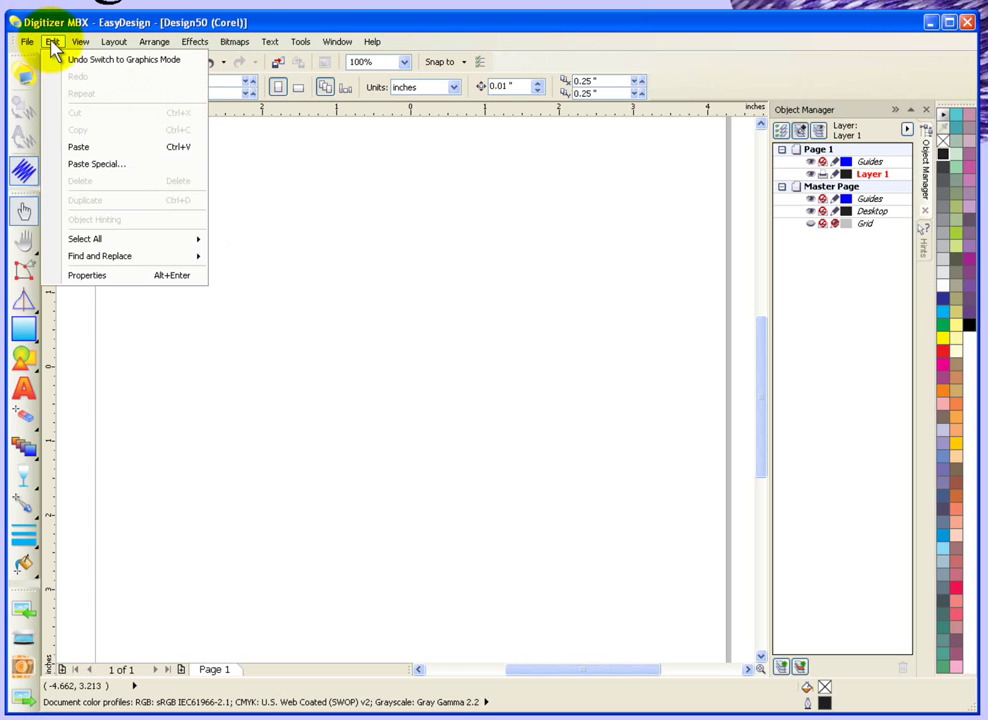
{"action": "mouse_move", "coordinate": [78, 44]}
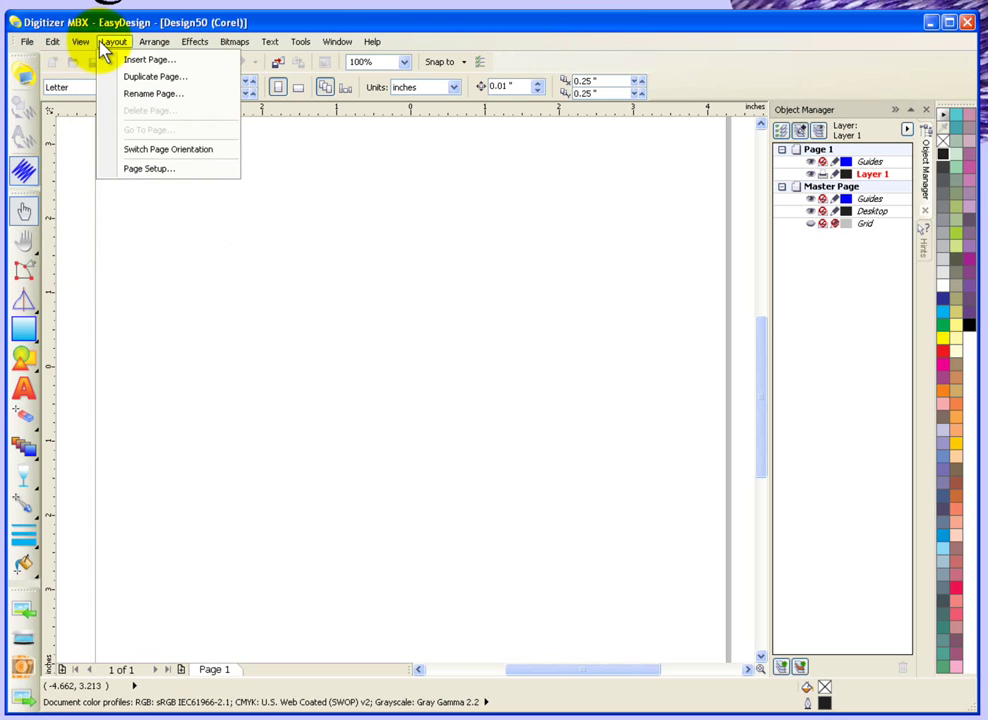
{"action": "left_click", "coordinate": [190, 47]}
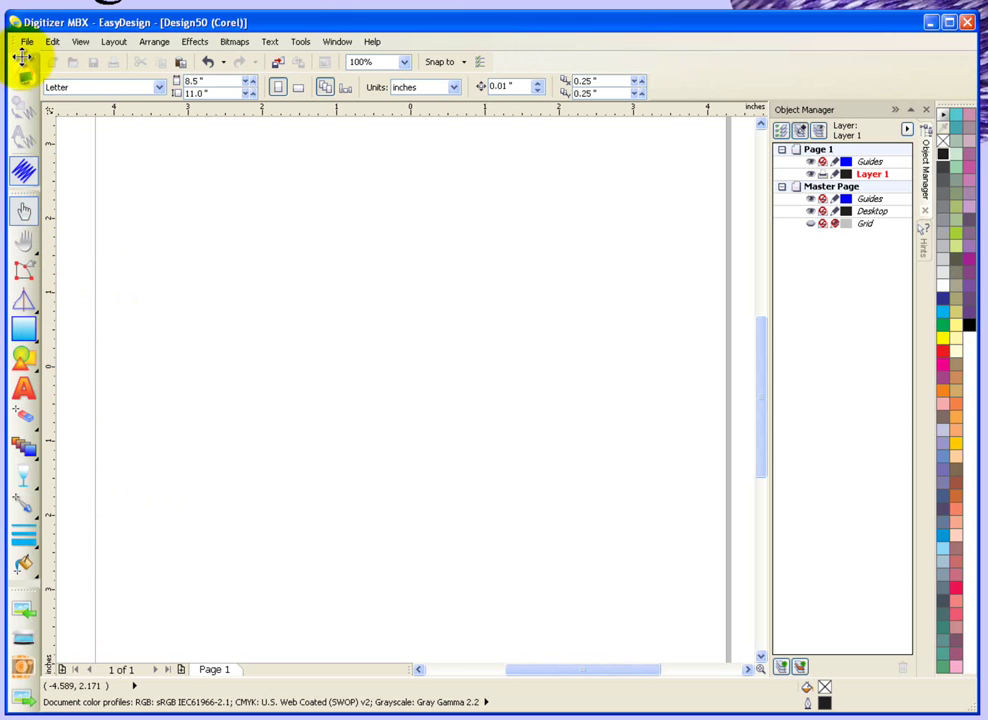
{"action": "left_click_drag", "start_coordinate": [22, 54], "coordinate": [291, 199]}
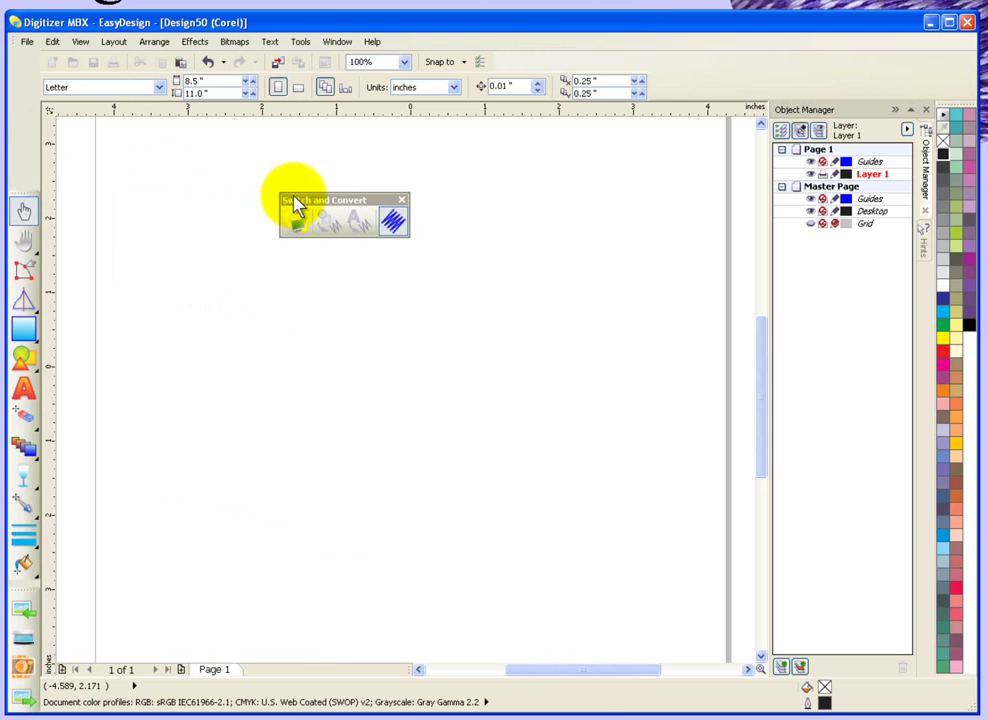
{"action": "left_click_drag", "start_coordinate": [24, 193], "coordinate": [267, 267]}
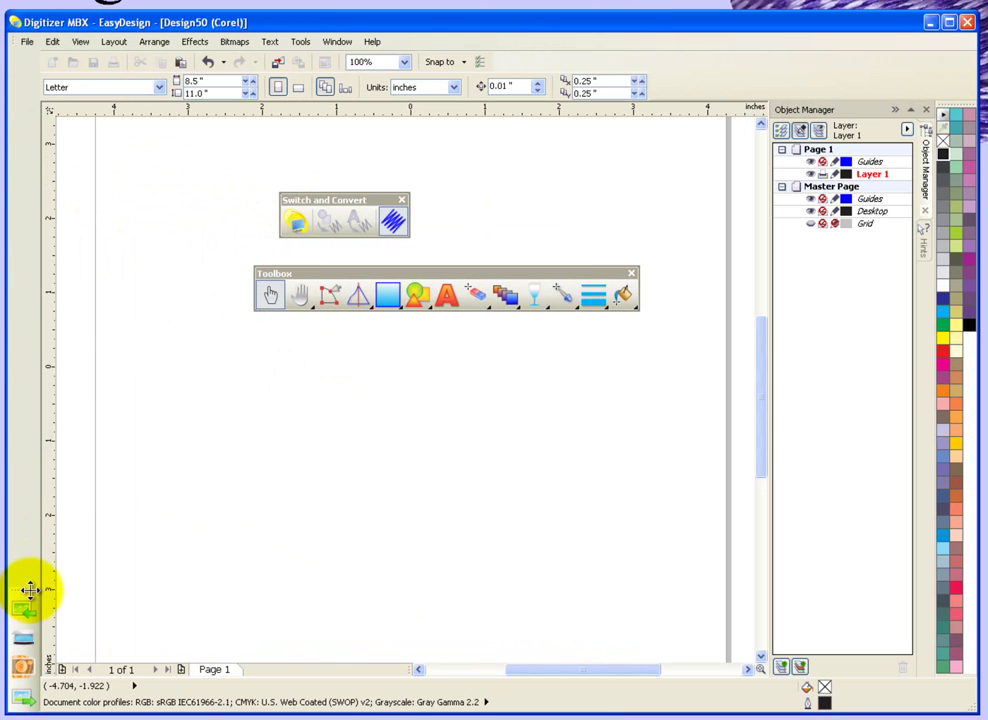
{"action": "left_click_drag", "start_coordinate": [31, 587], "coordinate": [342, 370]}
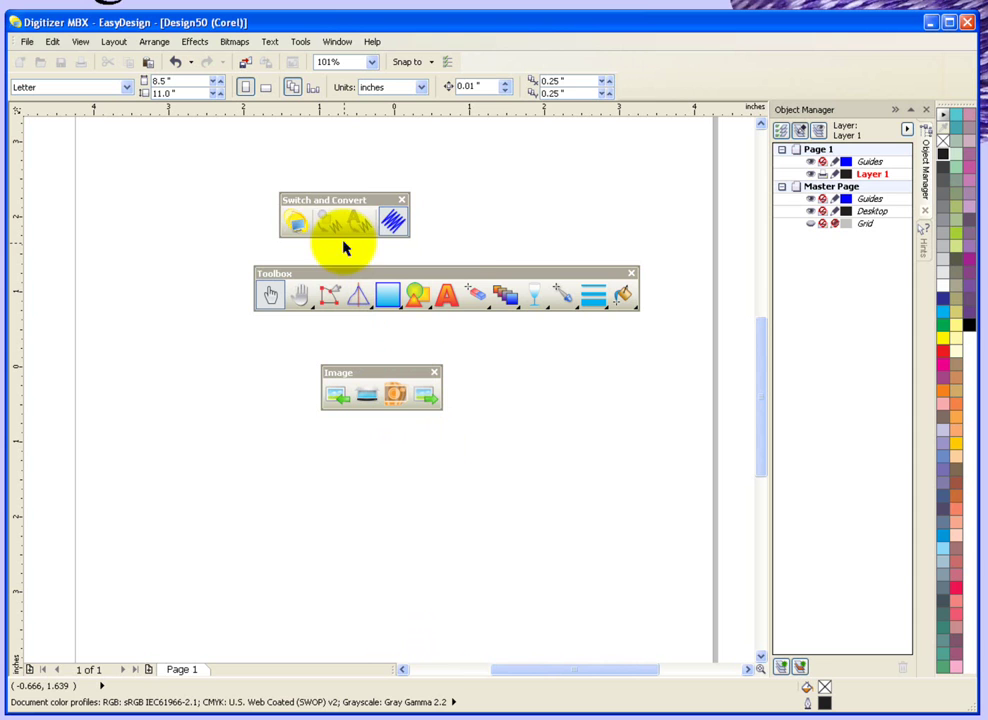
{"action": "left_click_drag", "start_coordinate": [341, 203], "coordinate": [17, 48]}
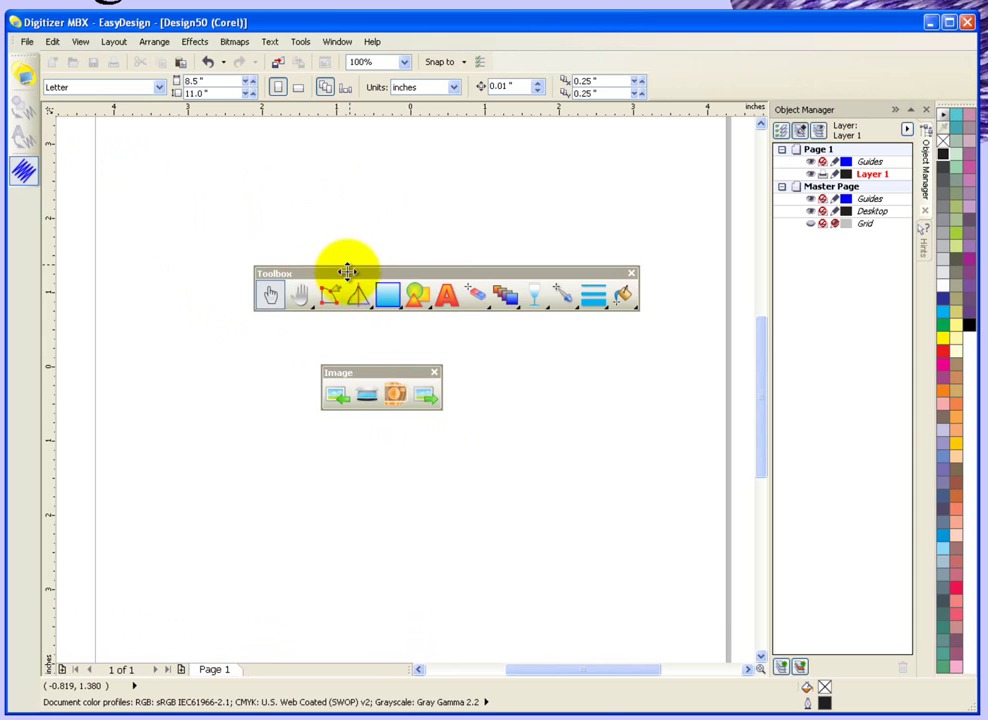
{"action": "left_click_drag", "start_coordinate": [346, 272], "coordinate": [24, 198]}
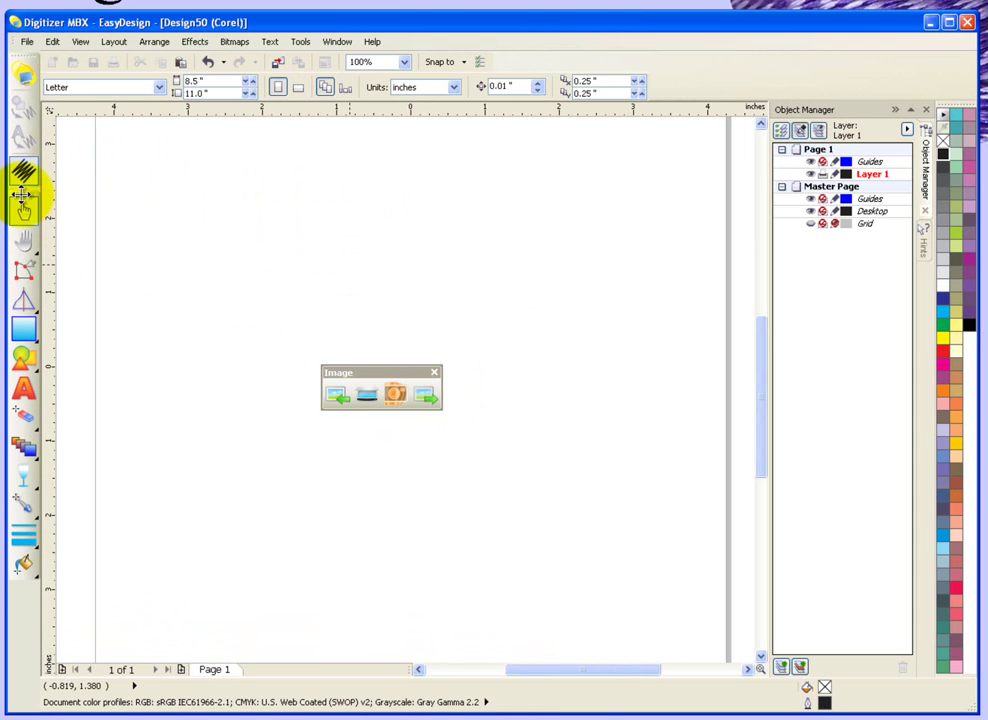
{"action": "left_click_drag", "start_coordinate": [397, 376], "coordinate": [18, 606]}
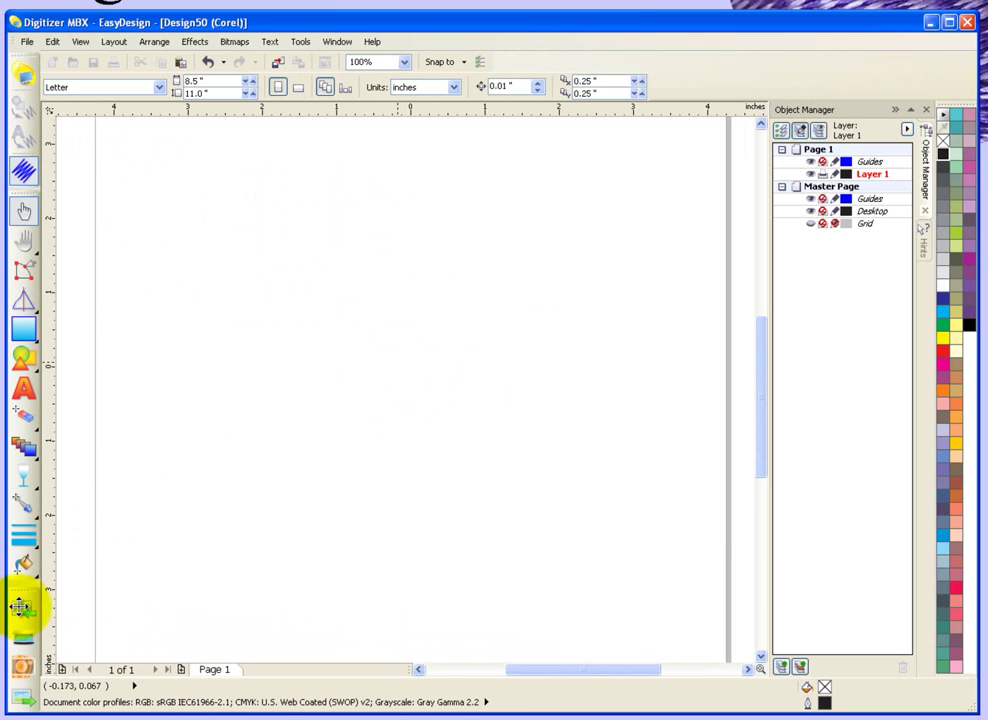
Draw a roughly 2.667 × 1.448 in rectangle at the upper left and fill it cyan
{"action": "left_click", "coordinate": [24, 330]}
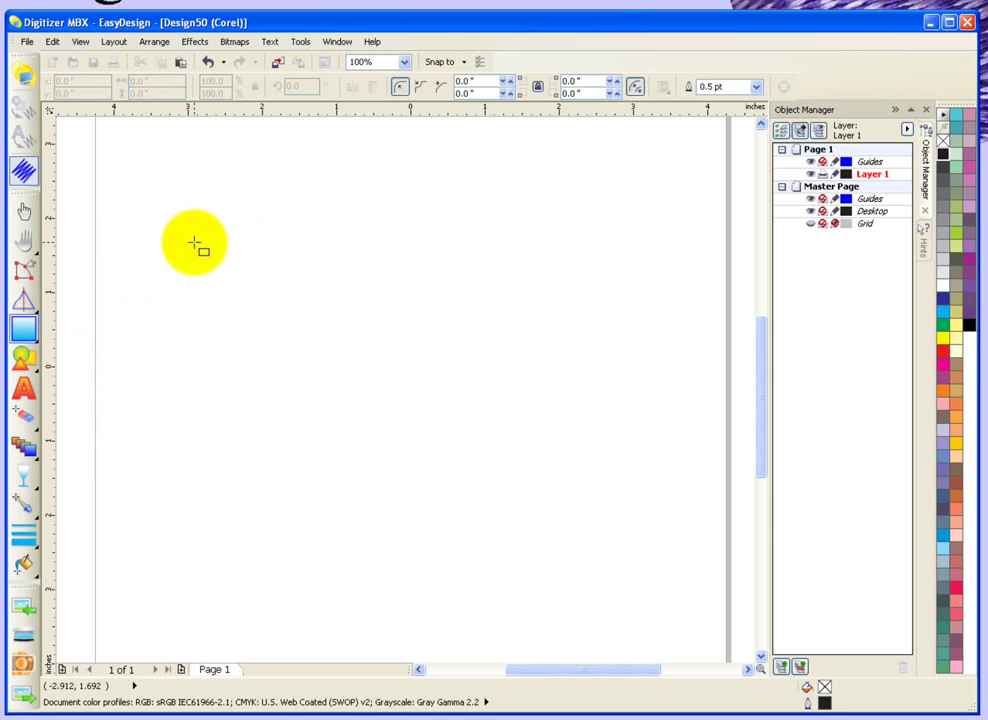
{"action": "left_click_drag", "start_coordinate": [194, 243], "coordinate": [393, 351]}
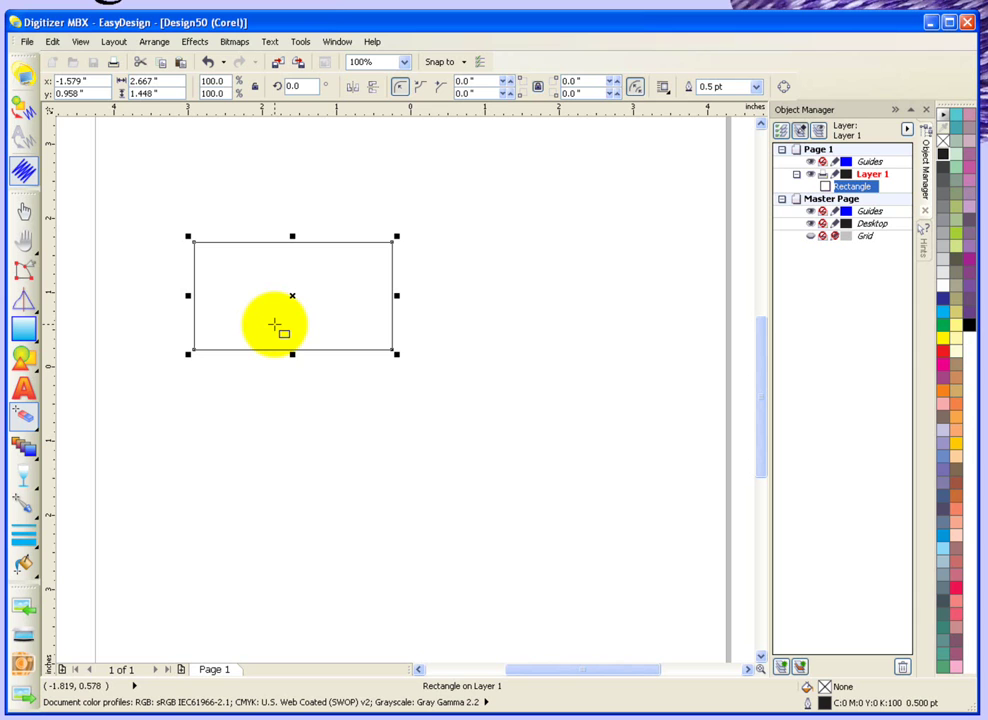
{"action": "left_click", "coordinate": [948, 322]}
{"action": "left_click_drag", "start_coordinate": [948, 322], "coordinate": [318, 270]}
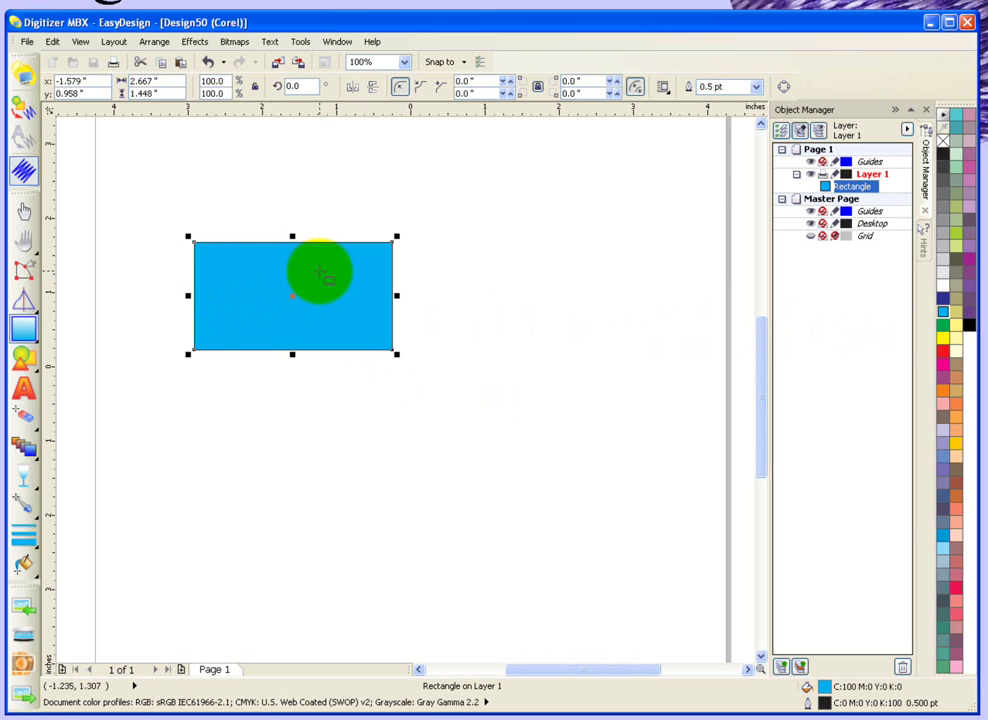
{"action": "left_click_drag", "start_coordinate": [318, 270], "coordinate": [155, 305]}
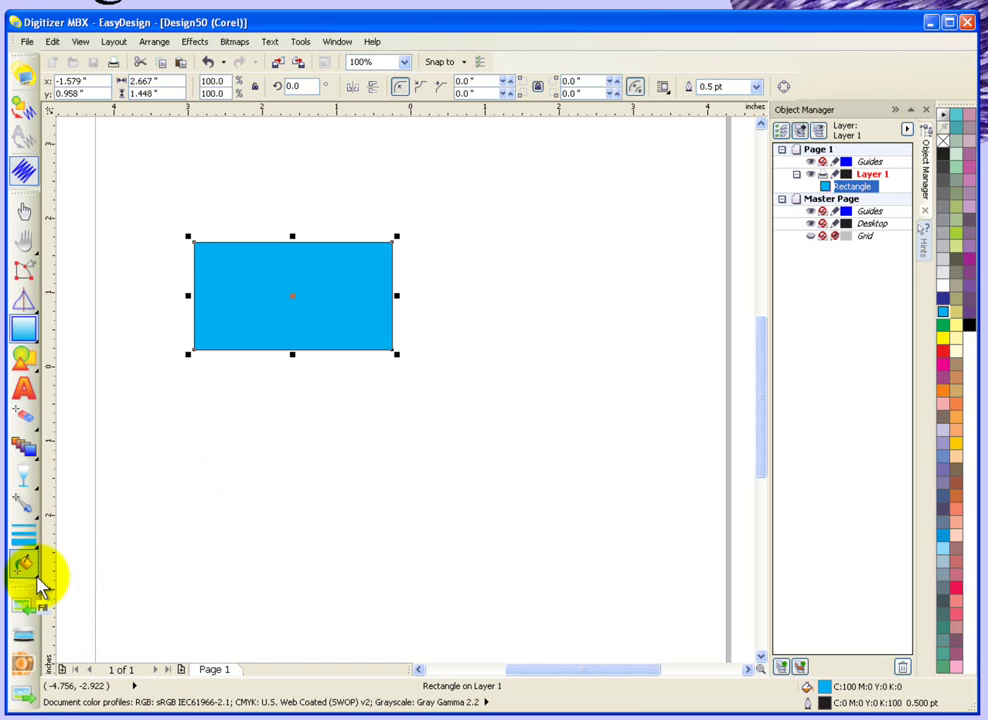
Clear the rectangle's fill, then try a pink in the Uniform Fill colour area
{"action": "left_click", "coordinate": [38, 580]}
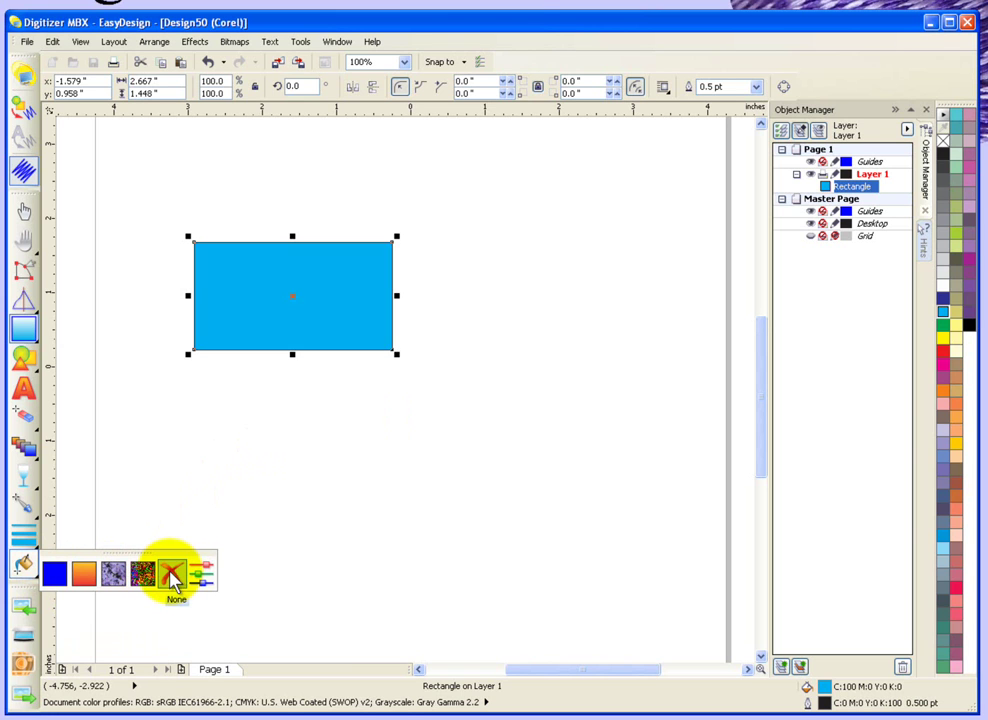
{"action": "left_click", "coordinate": [172, 576]}
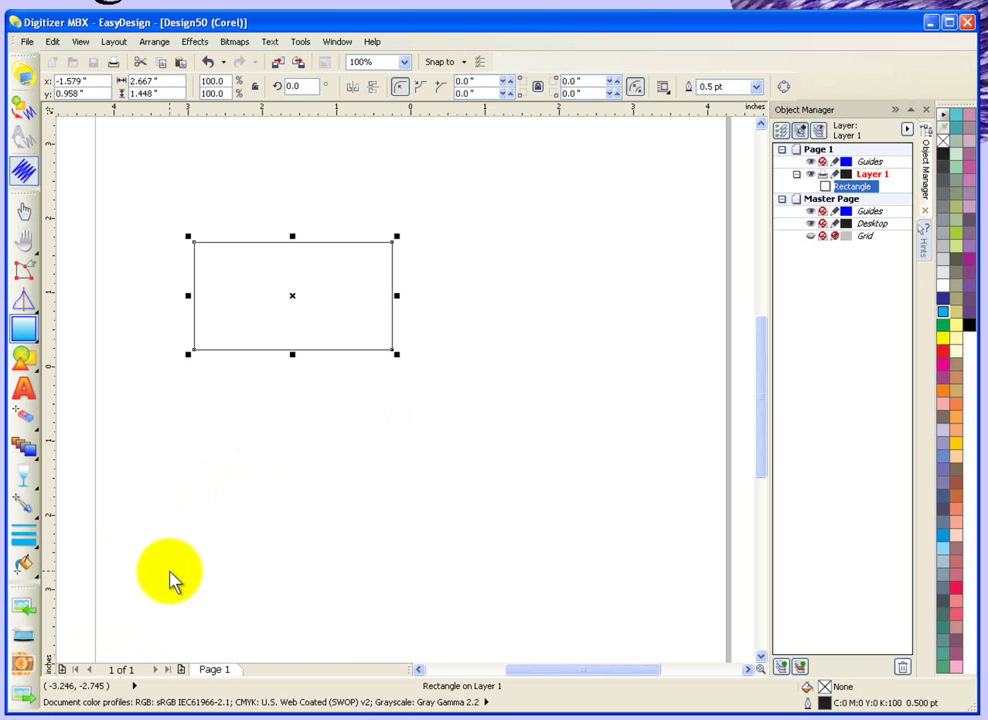
{"action": "left_click", "coordinate": [36, 574]}
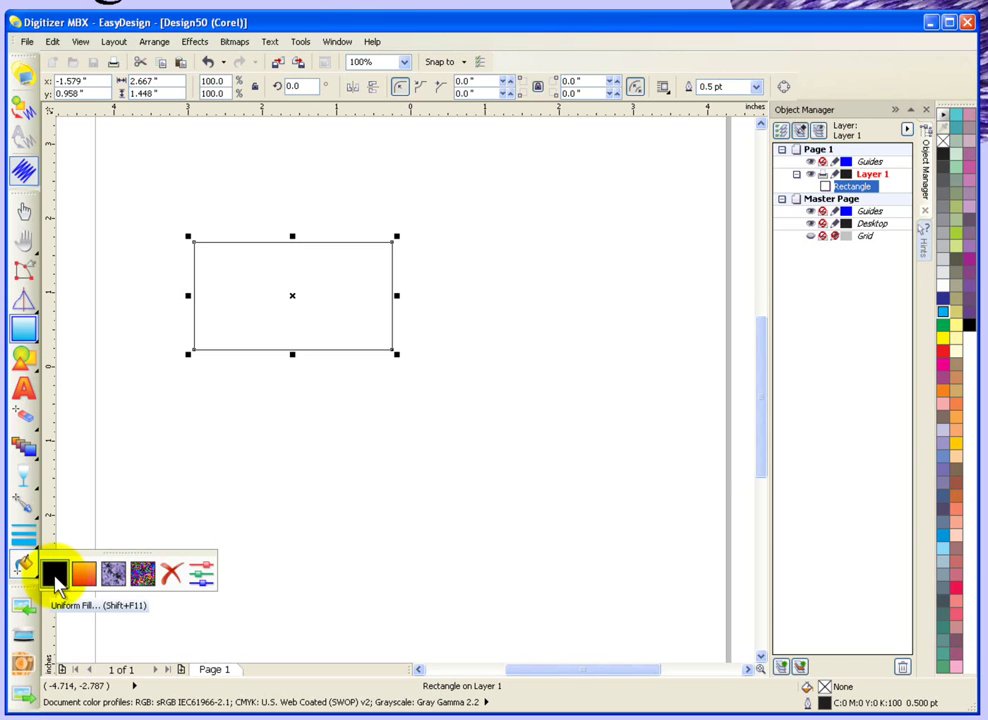
{"action": "left_click", "coordinate": [55, 578]}
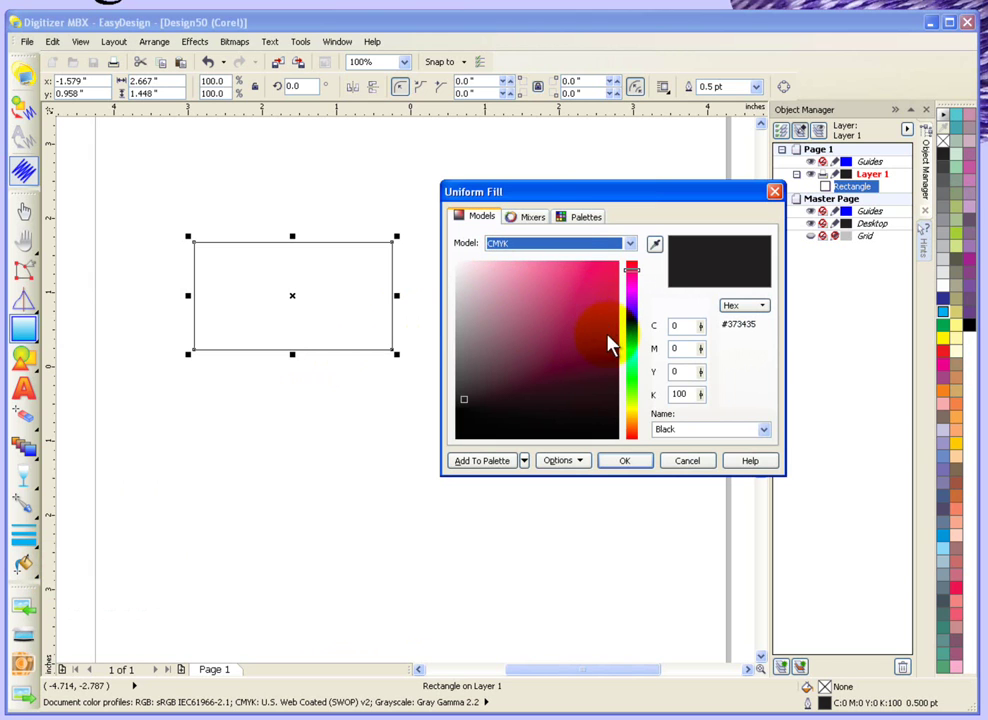
{"action": "left_click", "coordinate": [593, 272]}
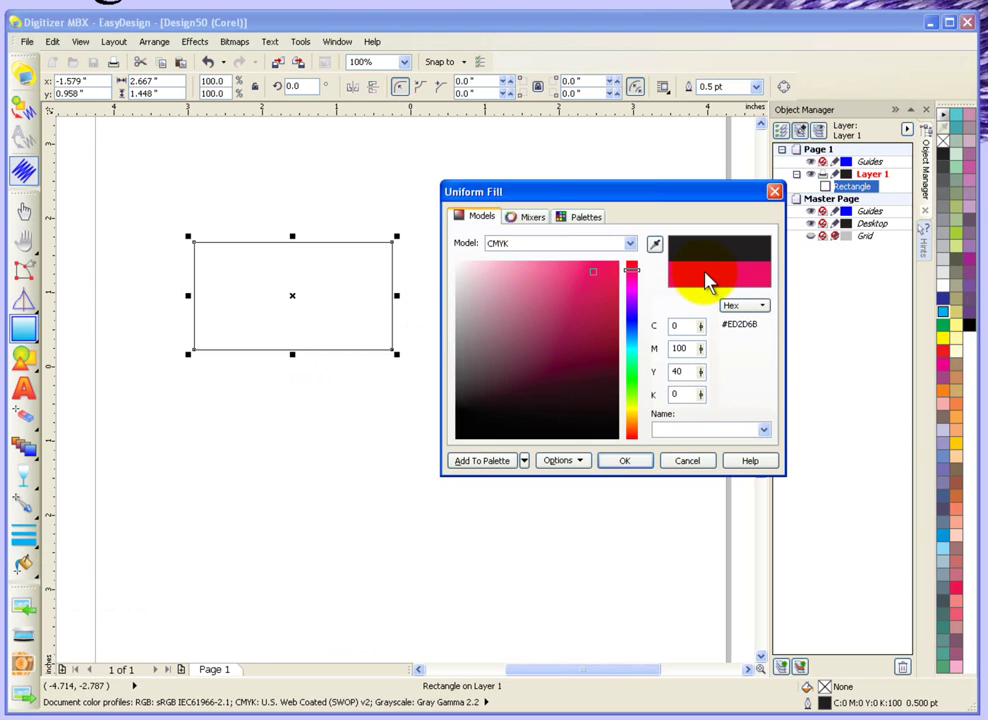
Fill the rectangle with Neon Red (C0 M100 Y60 K0) from the Default palette
{"action": "left_click", "coordinate": [533, 218]}
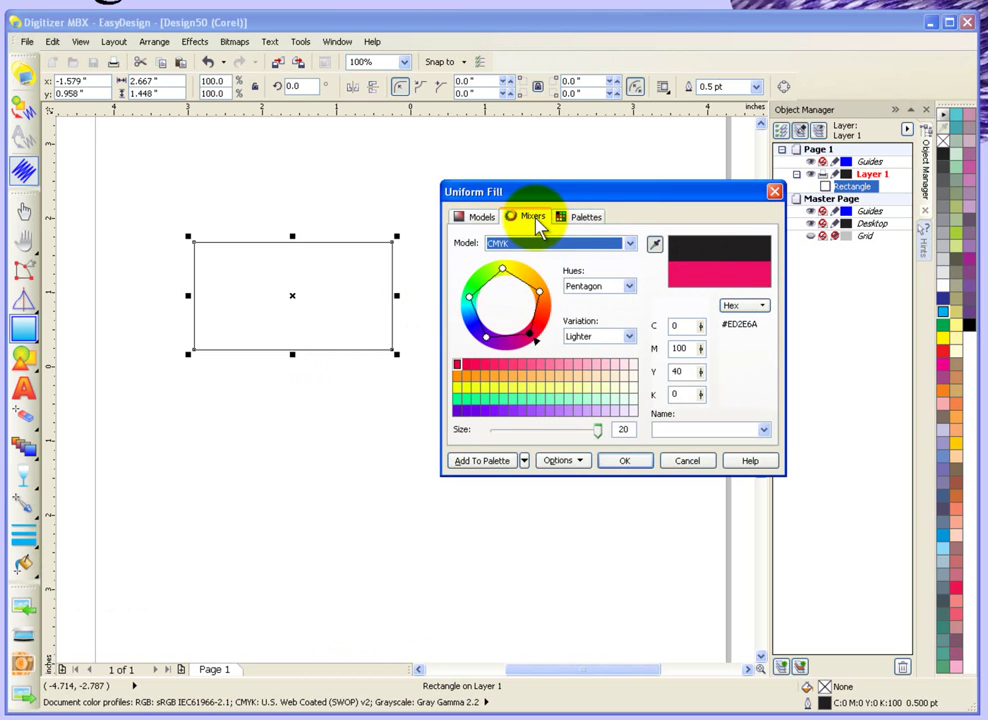
{"action": "left_click", "coordinate": [587, 220]}
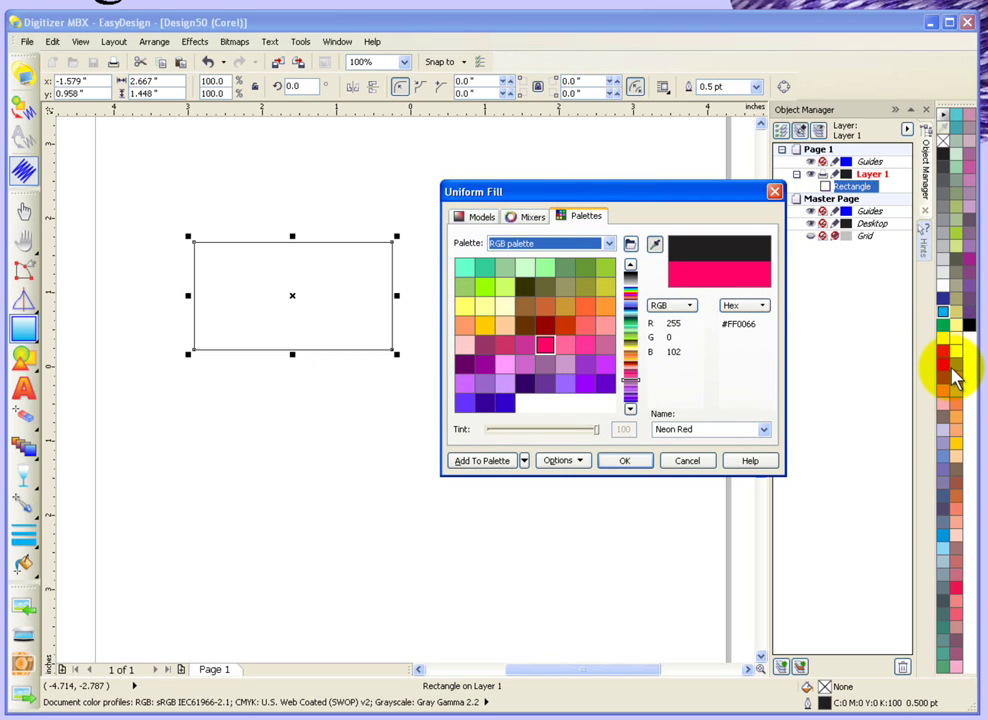
{"action": "left_click", "coordinate": [609, 244]}
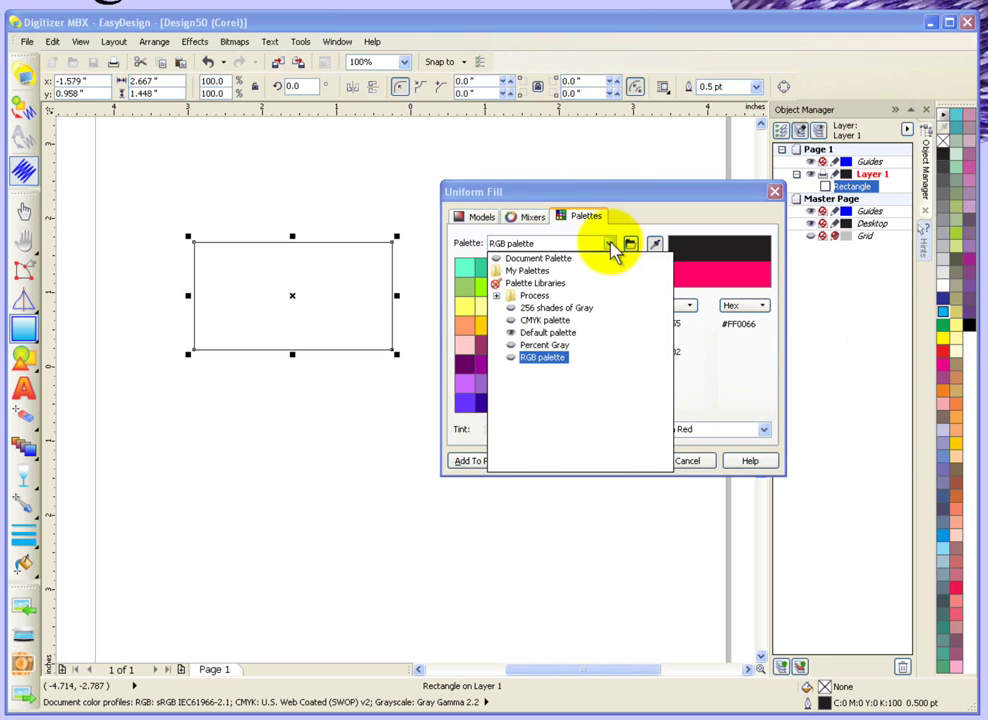
{"action": "left_click", "coordinate": [549, 334]}
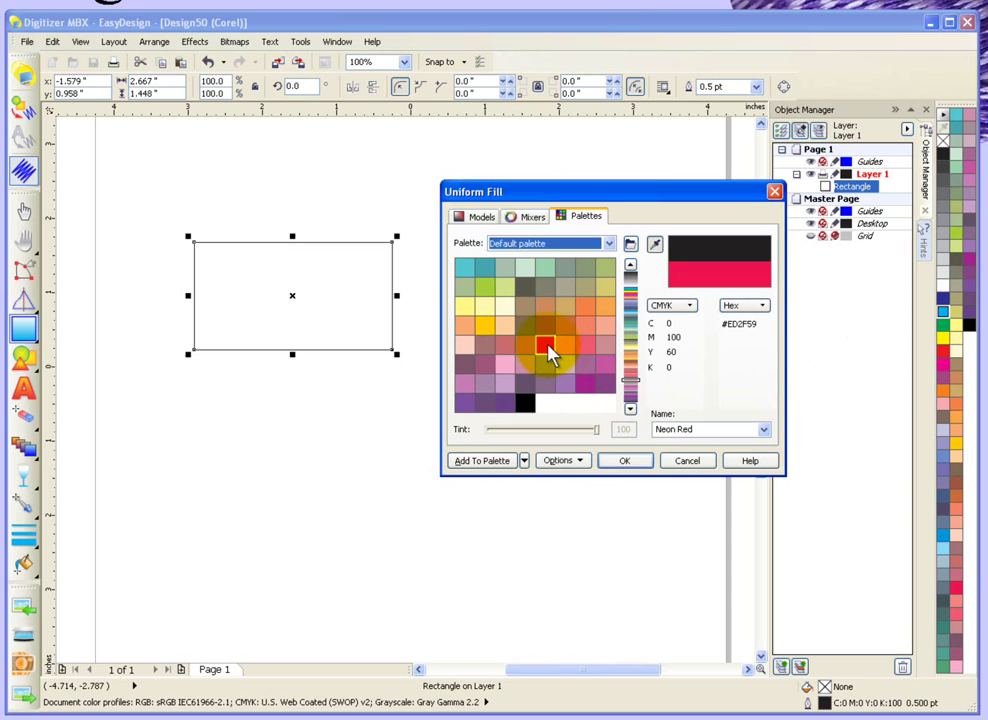
{"action": "left_click", "coordinate": [547, 347]}
{"action": "left_click", "coordinate": [628, 458]}
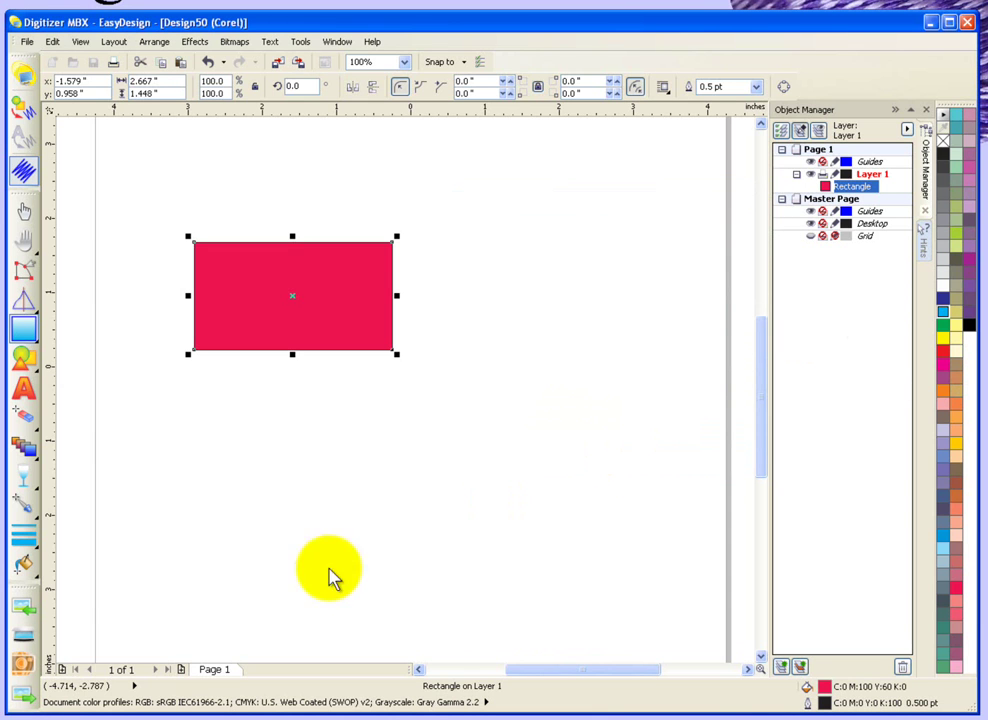
{"action": "left_click", "coordinate": [40, 578]}
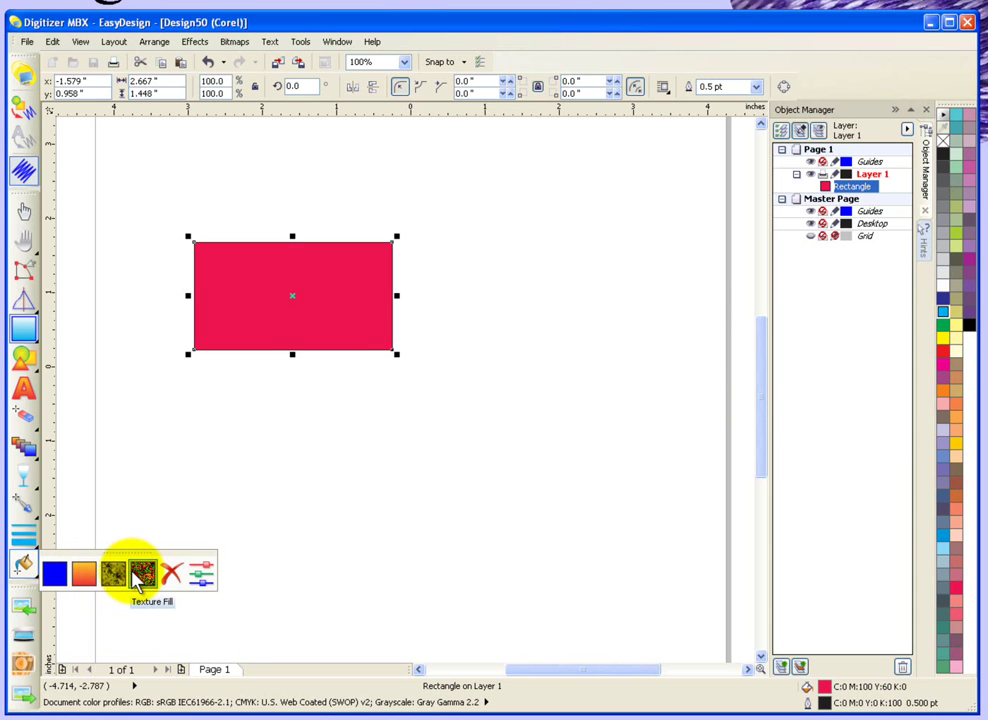
Apply the pink Alabaster mineral texture fill to the rectangle
{"action": "left_click", "coordinate": [139, 578]}
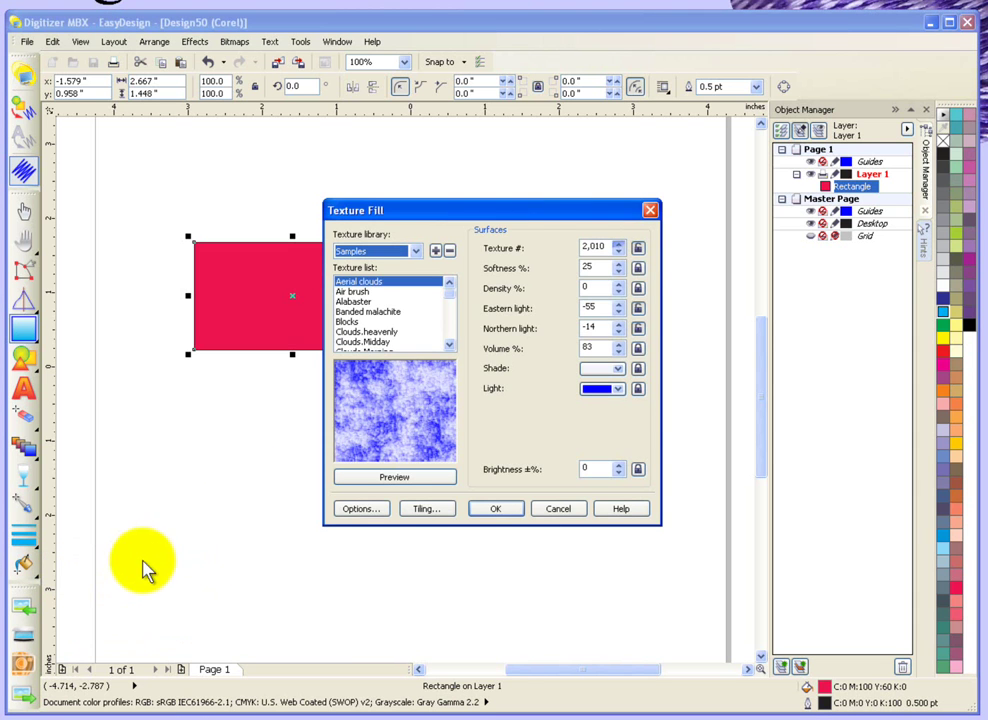
{"action": "left_click", "coordinate": [355, 301]}
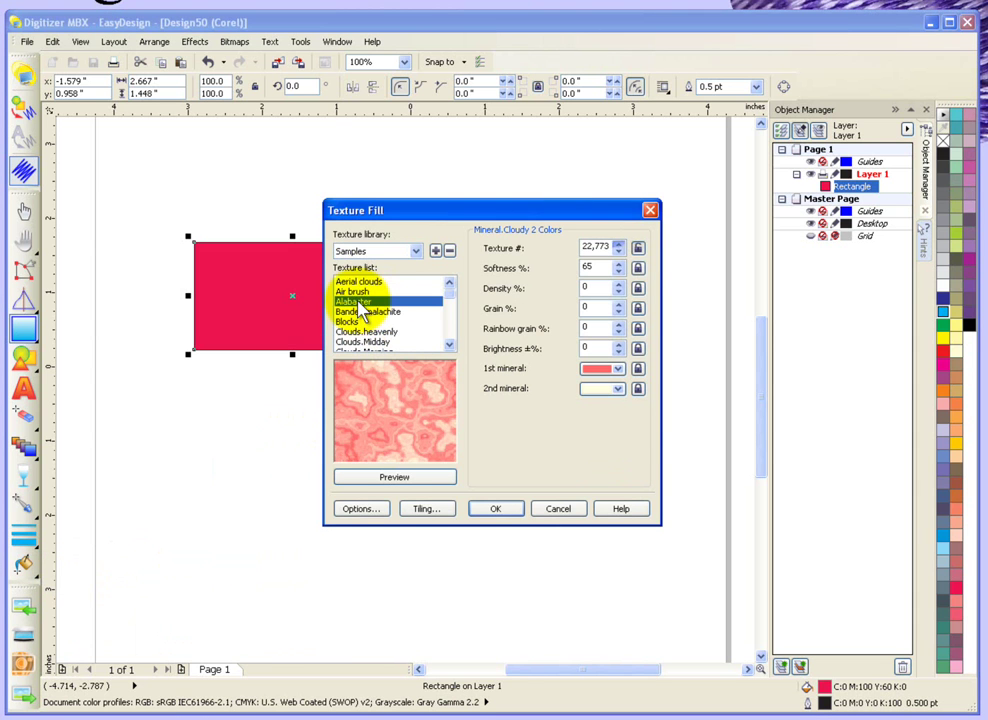
{"action": "left_click", "coordinate": [497, 510]}
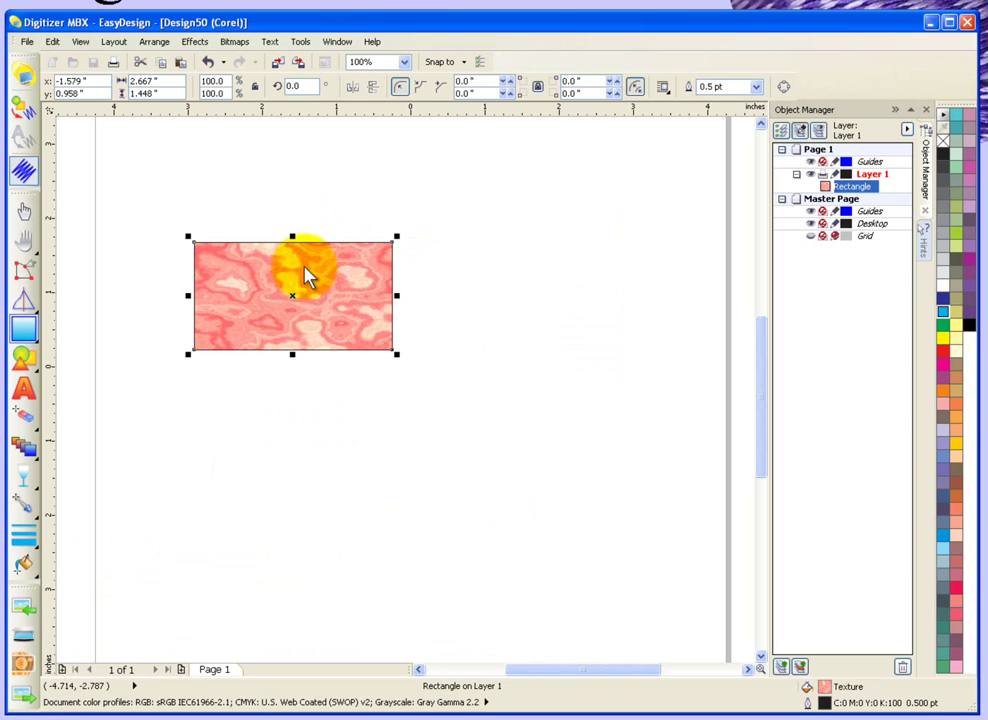
Give the rectangle an 8 pt black outline and open the Color docker
{"action": "left_click", "coordinate": [37, 552]}
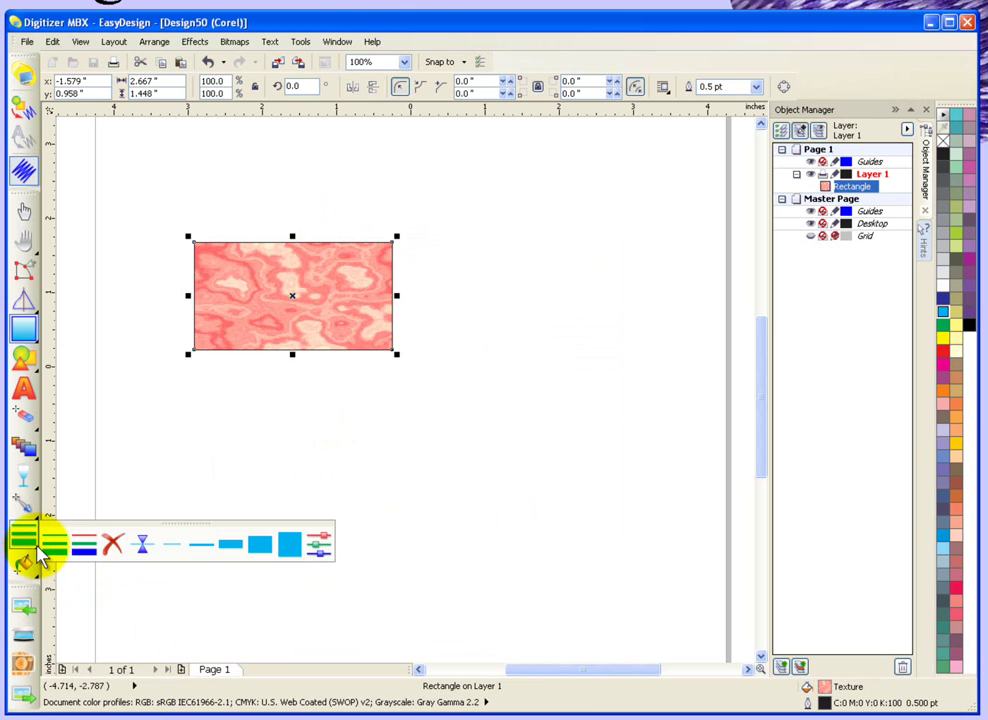
{"action": "left_click", "coordinate": [114, 547]}
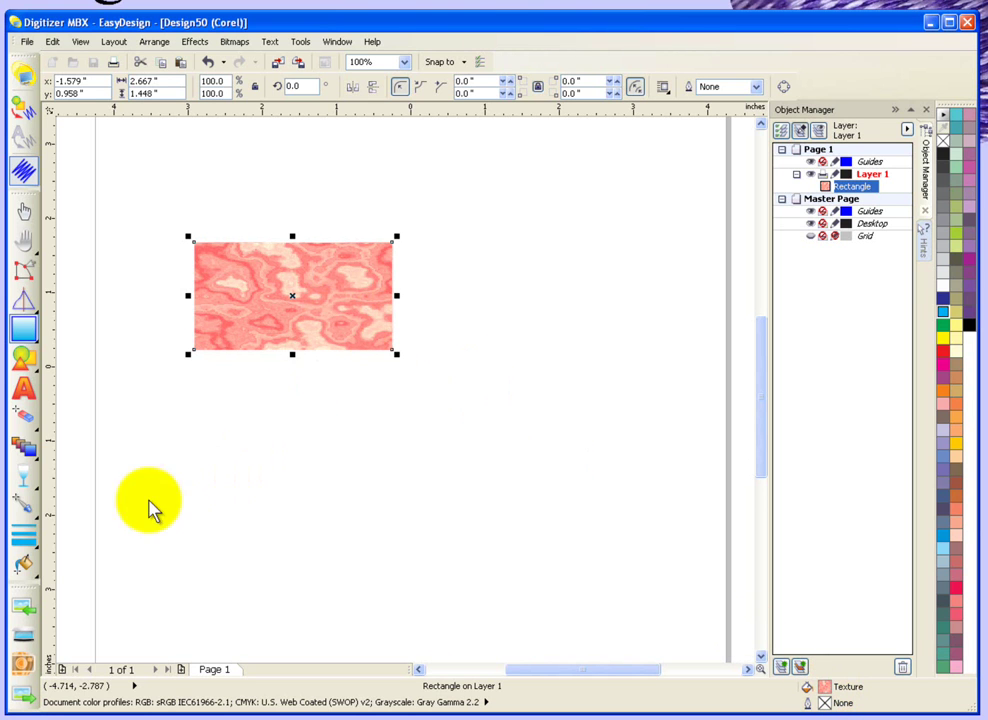
{"action": "left_click", "coordinate": [40, 556]}
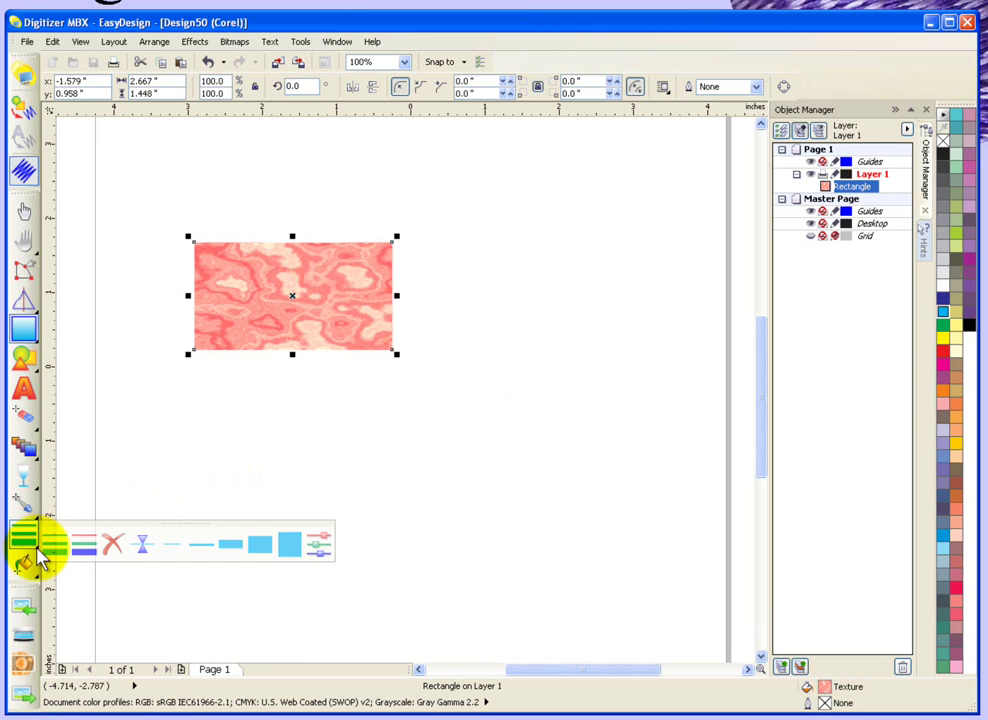
{"action": "left_click", "coordinate": [231, 548]}
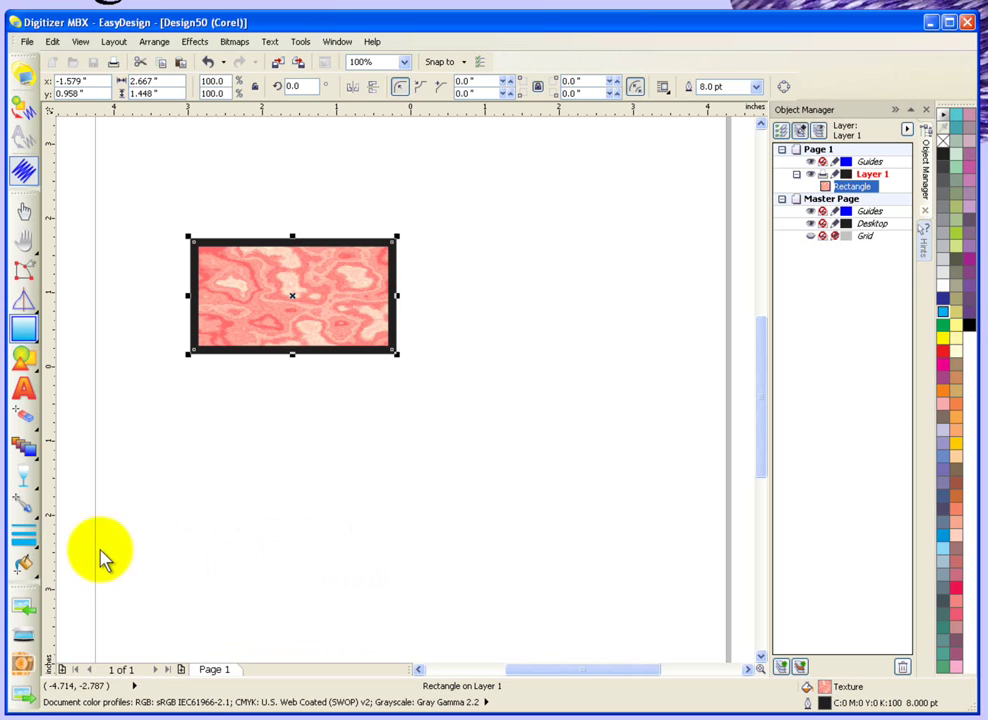
{"action": "left_click", "coordinate": [40, 557]}
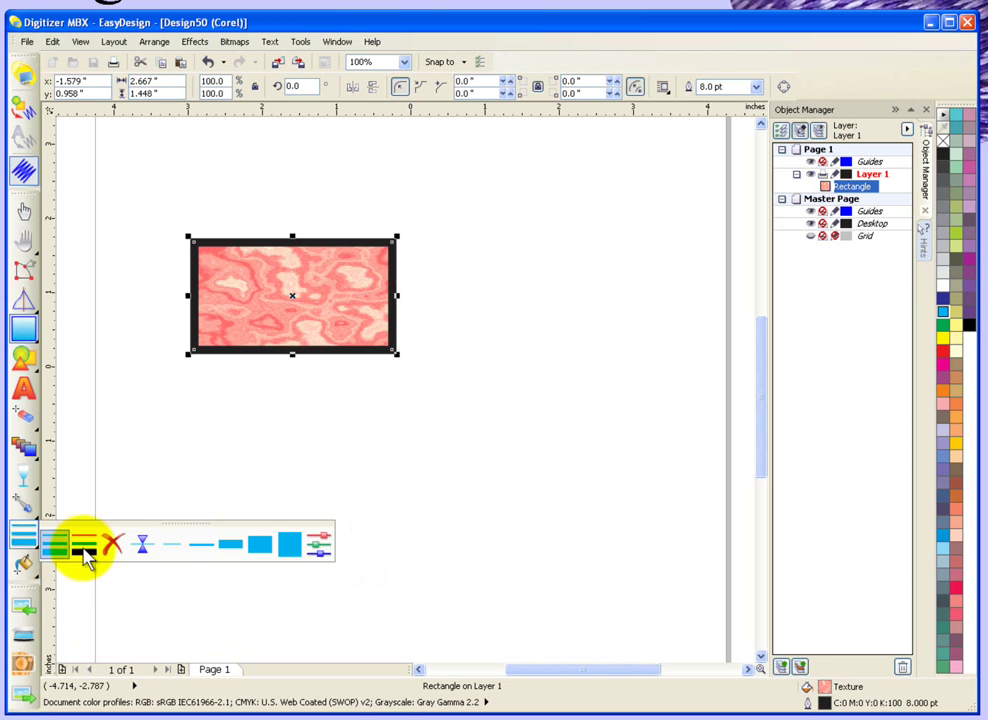
{"action": "left_click", "coordinate": [320, 546]}
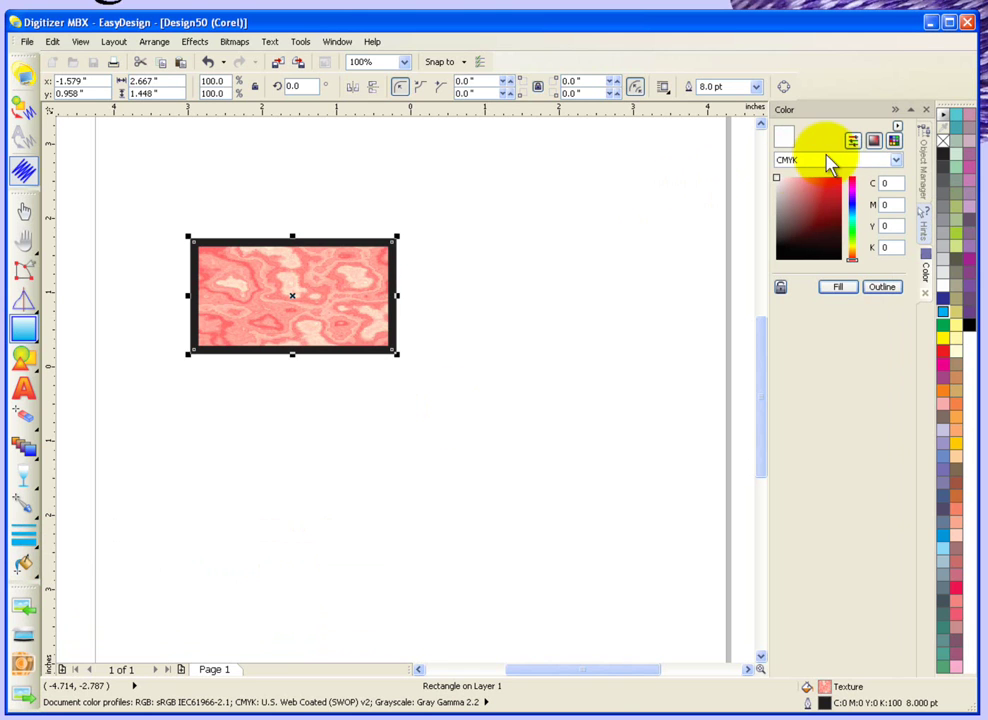
Colour the rectangle's outline pure blue (R0 G0 B255) from the RGB palette, then deselect
{"action": "left_click", "coordinate": [894, 140]}
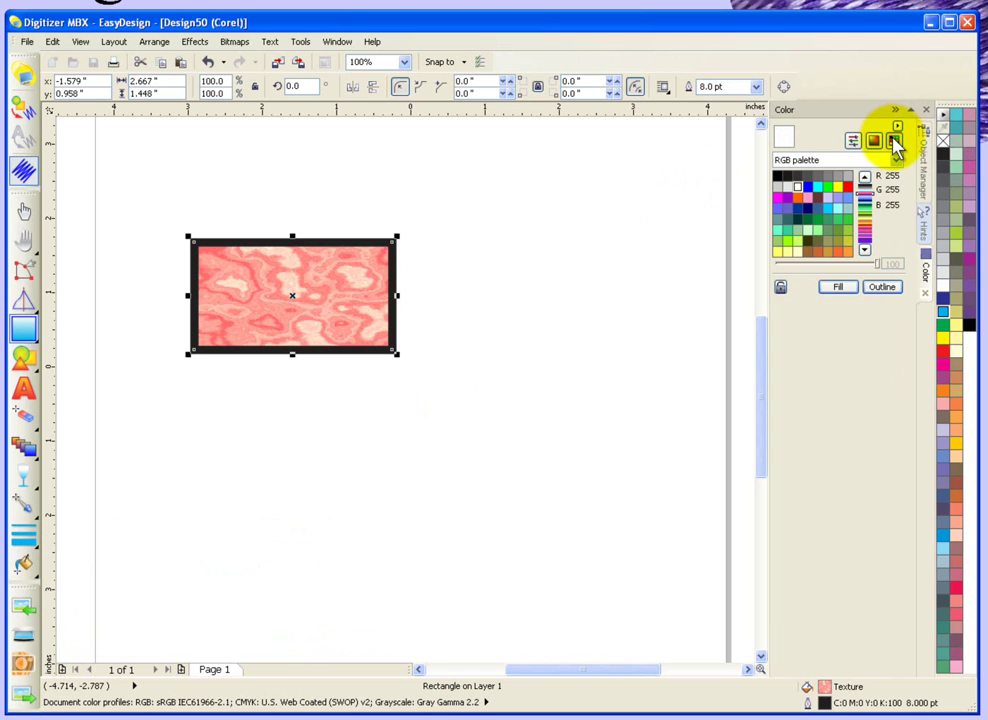
{"action": "left_click", "coordinate": [809, 190]}
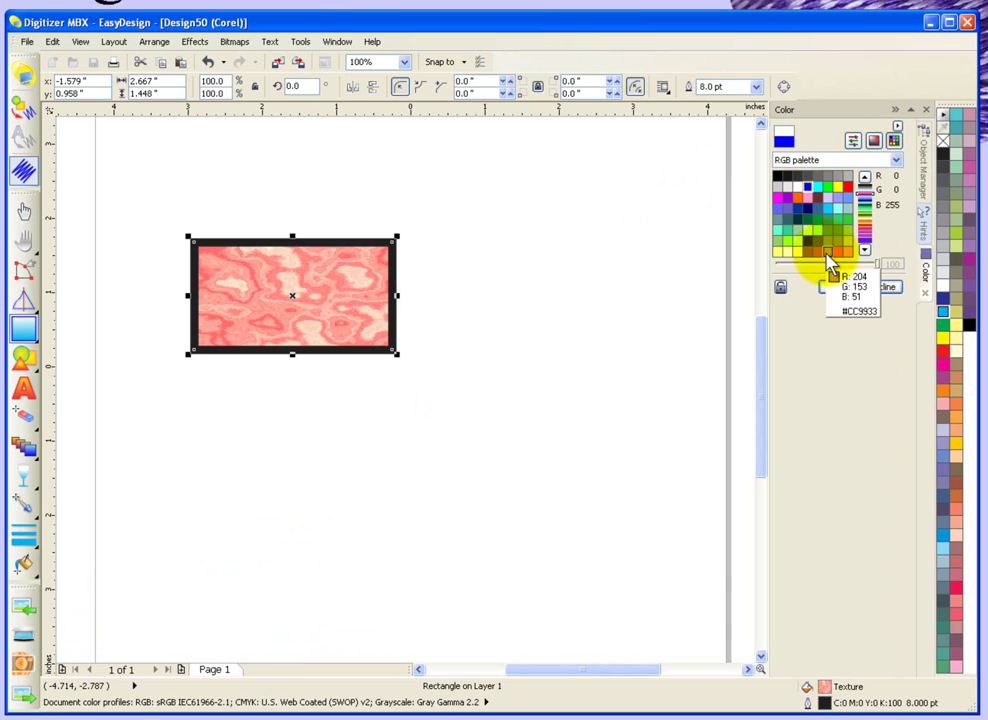
{"action": "left_click", "coordinate": [862, 230]}
{"action": "left_click", "coordinate": [891, 292]}
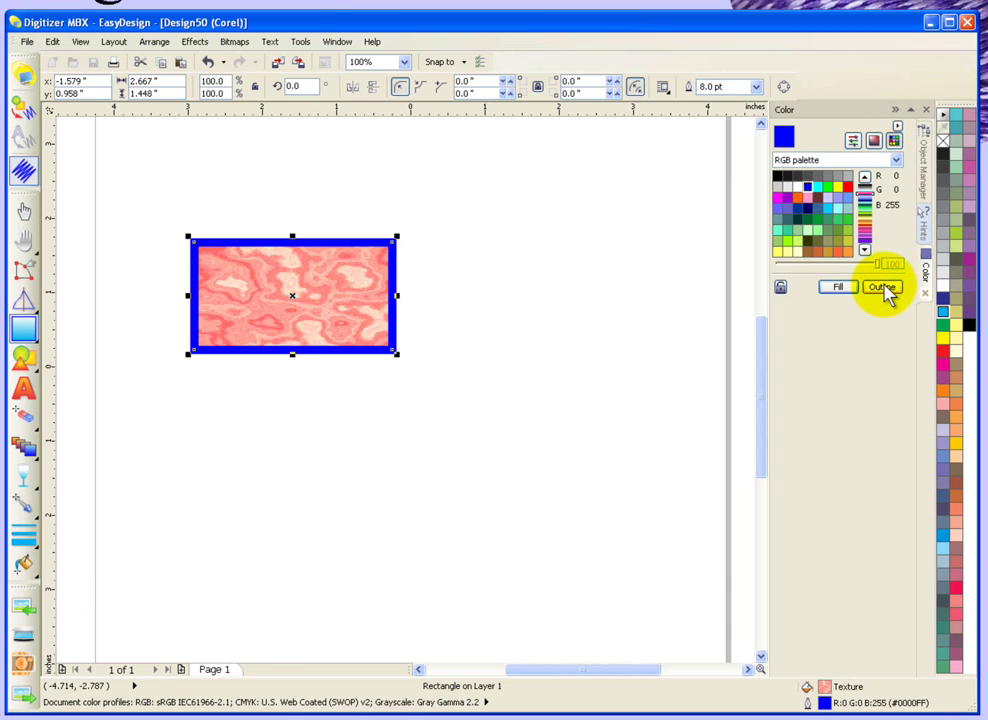
{"action": "left_click", "coordinate": [62, 496]}
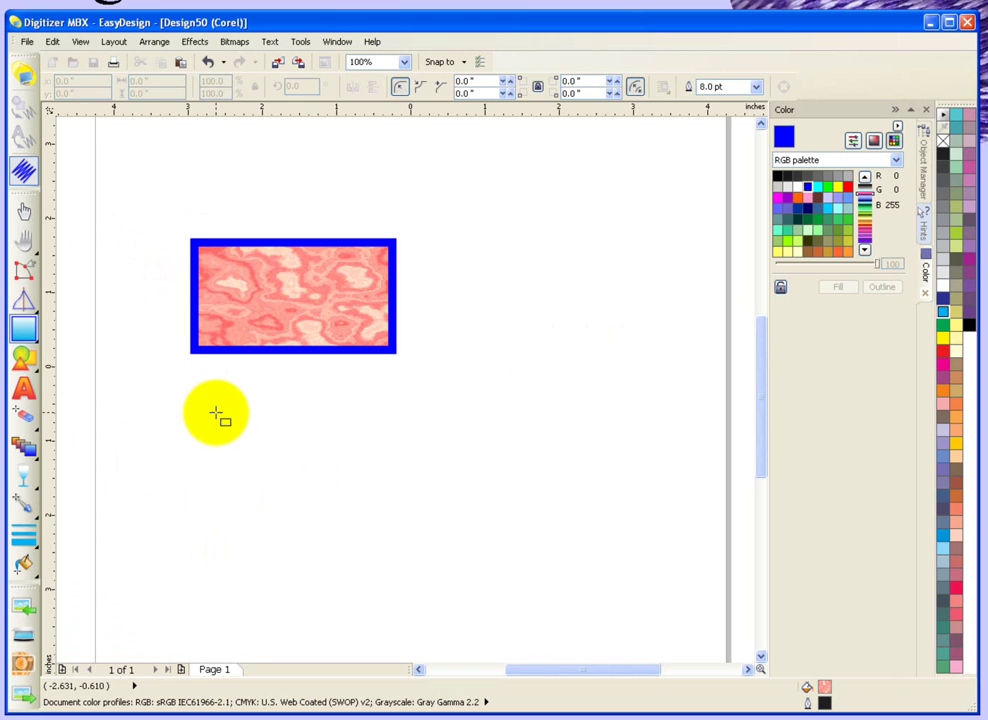
Select the rectangle, enlarge it from the corner, then stretch it to 4.489 × 1.872 in
{"action": "left_click", "coordinate": [27, 215]}
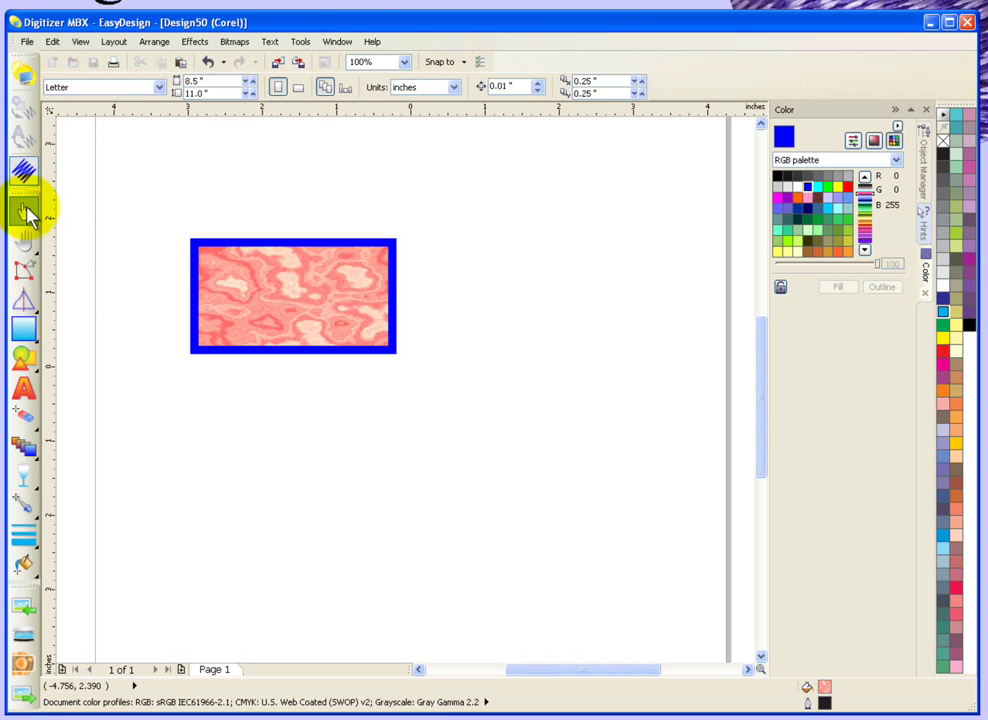
{"action": "left_click_drag", "start_coordinate": [158, 216], "coordinate": [459, 384]}
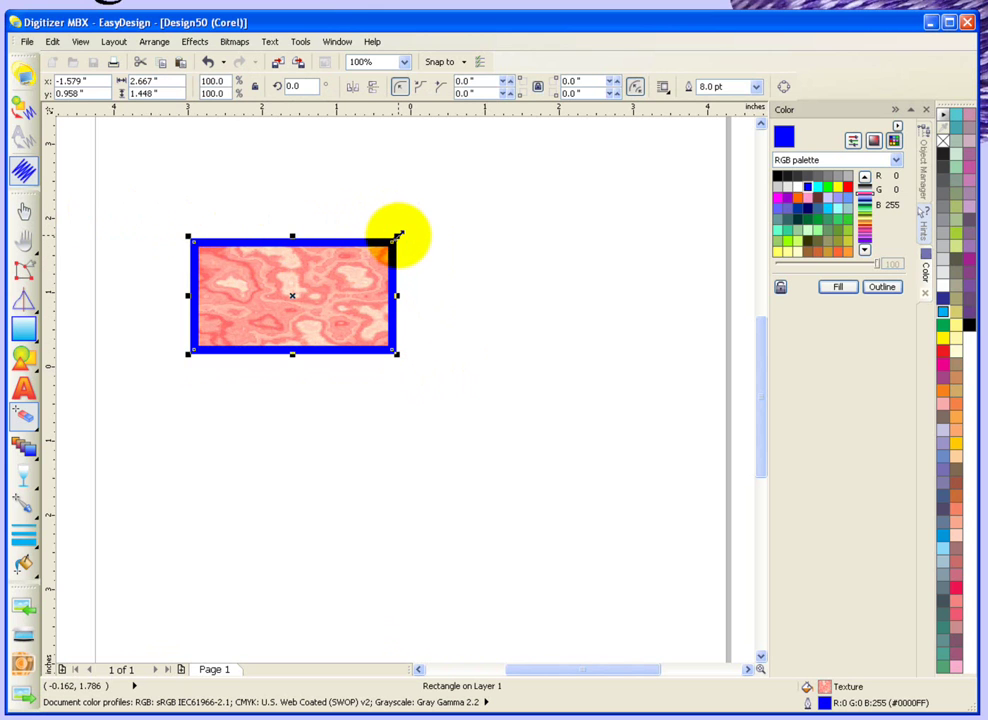
{"action": "left_click_drag", "start_coordinate": [401, 229], "coordinate": [455, 206]}
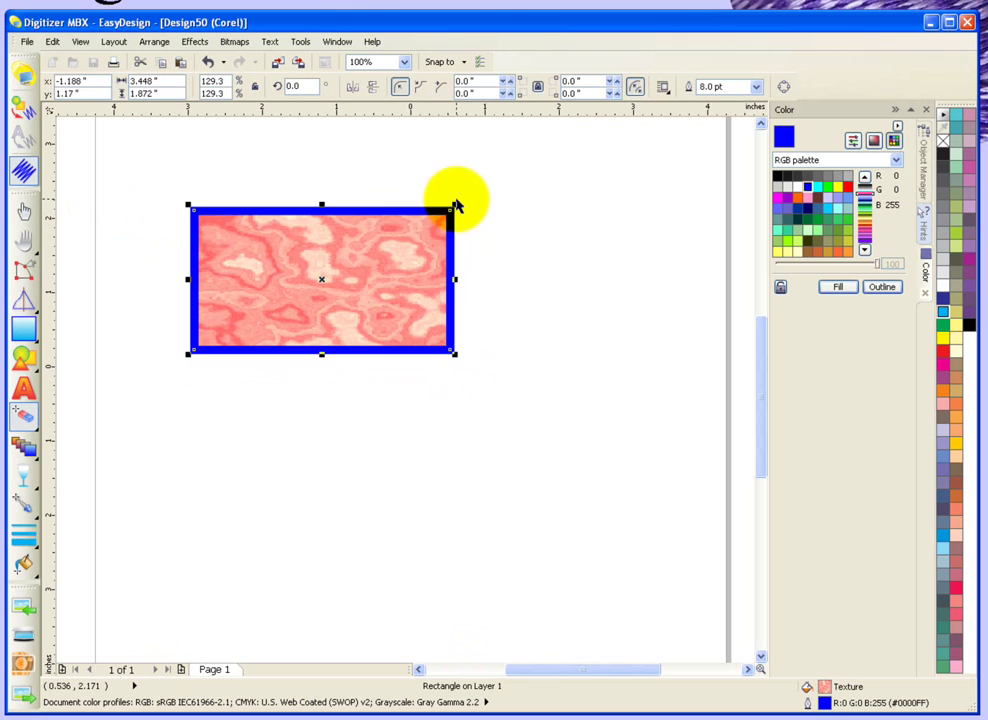
{"action": "left_click_drag", "start_coordinate": [454, 280], "coordinate": [533, 283]}
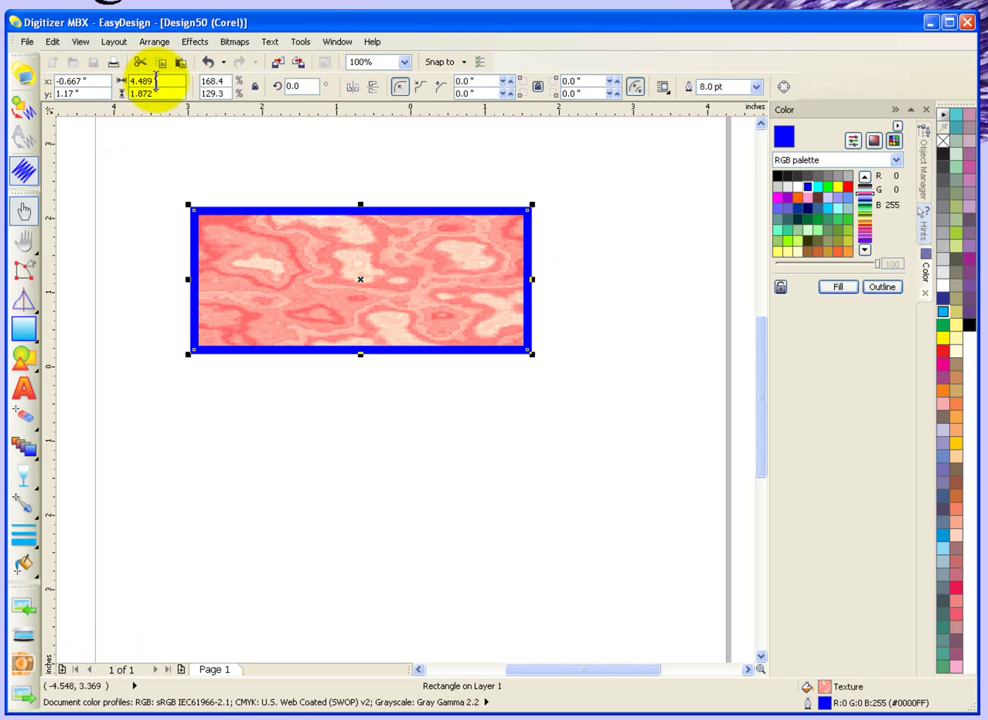
Set the rectangle's width to 5 in, then 6 in, scaling it to 6.0 × 2.246 in
{"action": "double_click", "coordinate": [141, 80]}
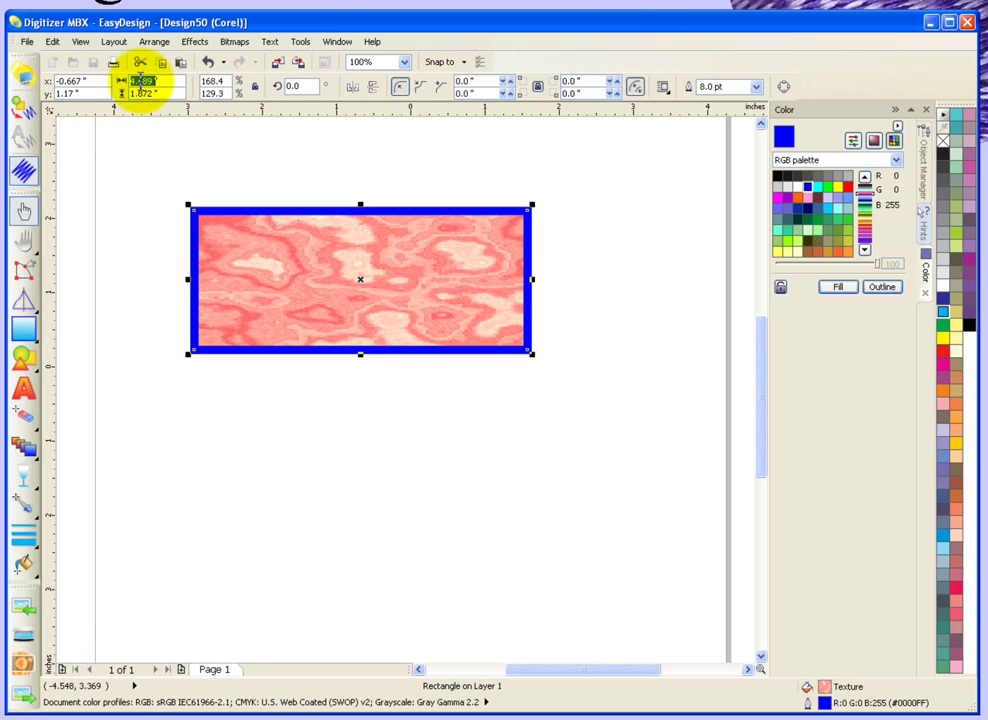
{"action": "type", "text": "5"}
{"action": "key", "text": "Return"}
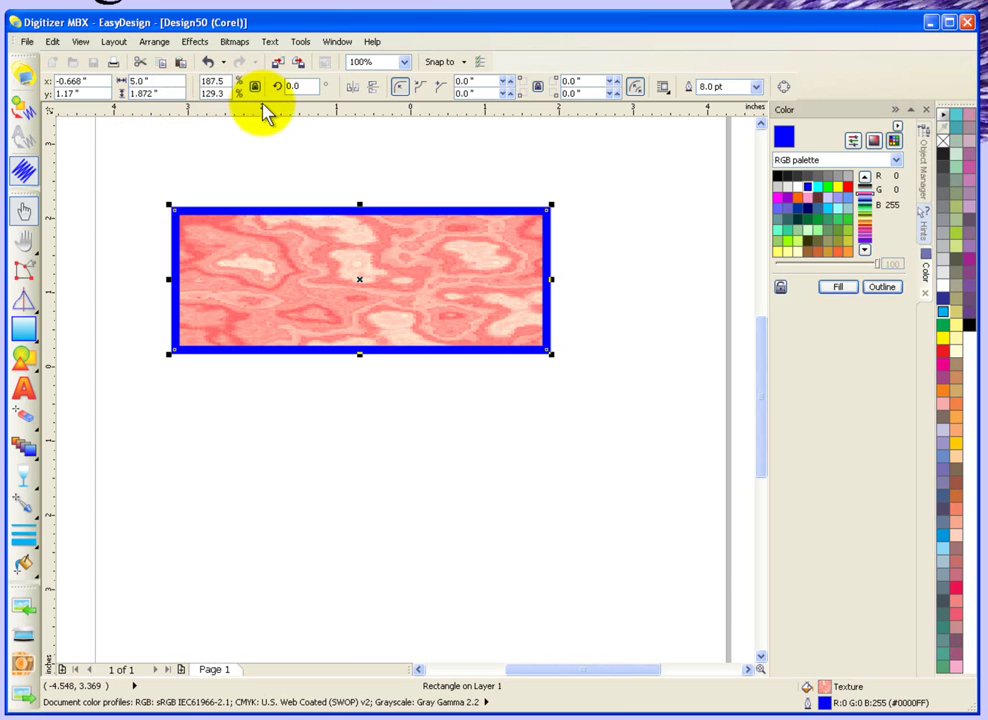
{"action": "double_click", "coordinate": [138, 81]}
{"action": "type", "text": "6"}
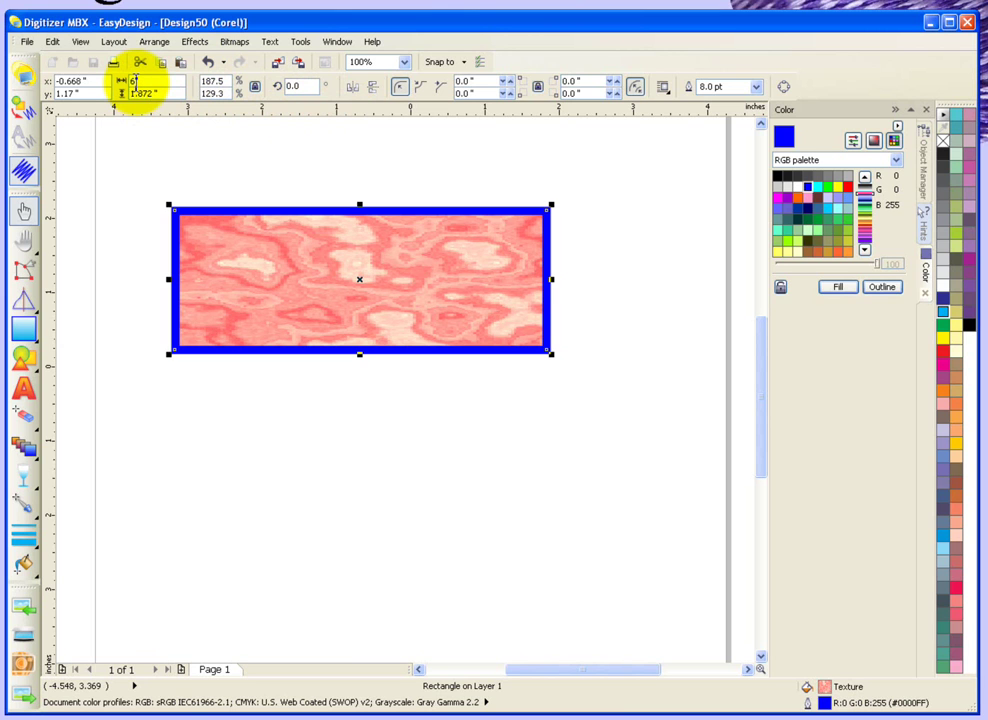
{"action": "key", "text": "Return"}
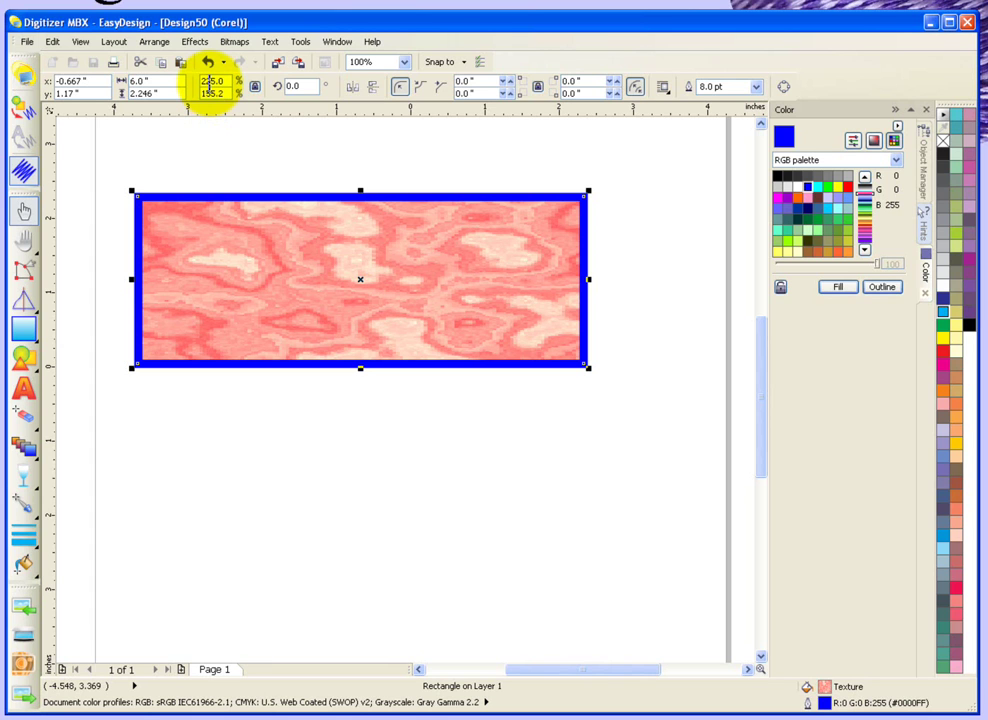
{"action": "double_click", "coordinate": [293, 86]}
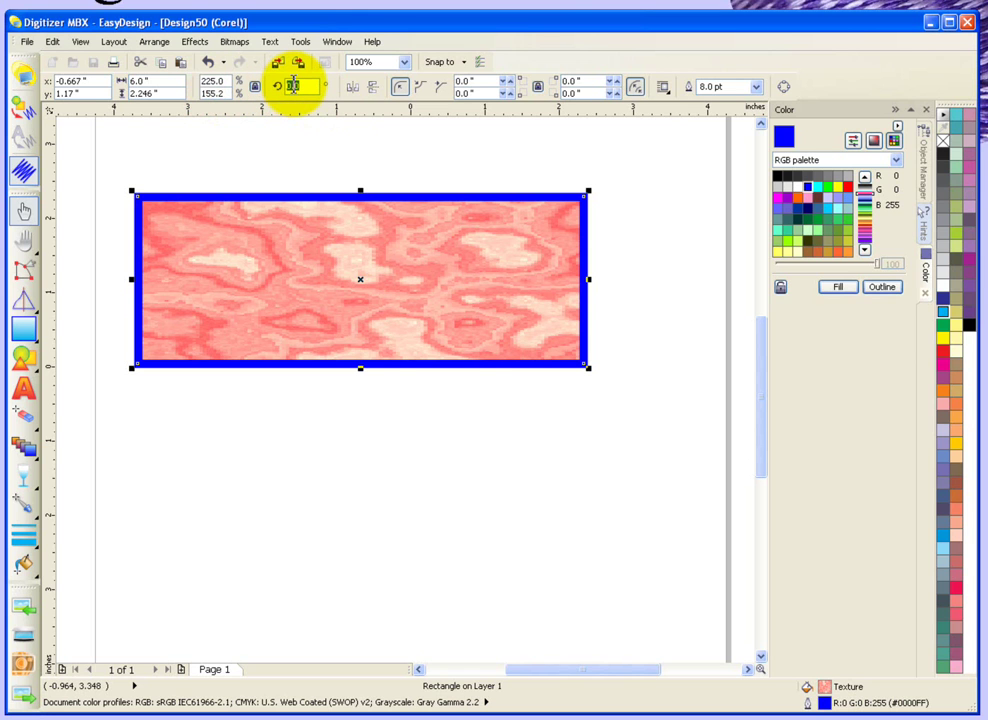
{"action": "type", "text": "50"}
{"action": "key", "text": "Return"}
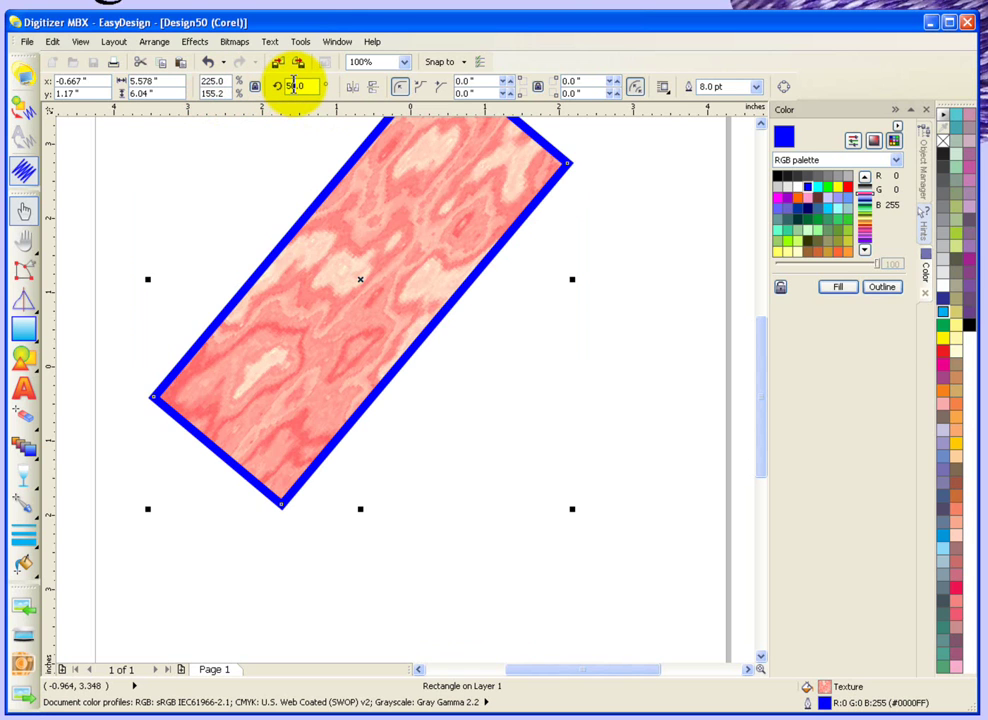
{"action": "left_click", "coordinate": [208, 63]}
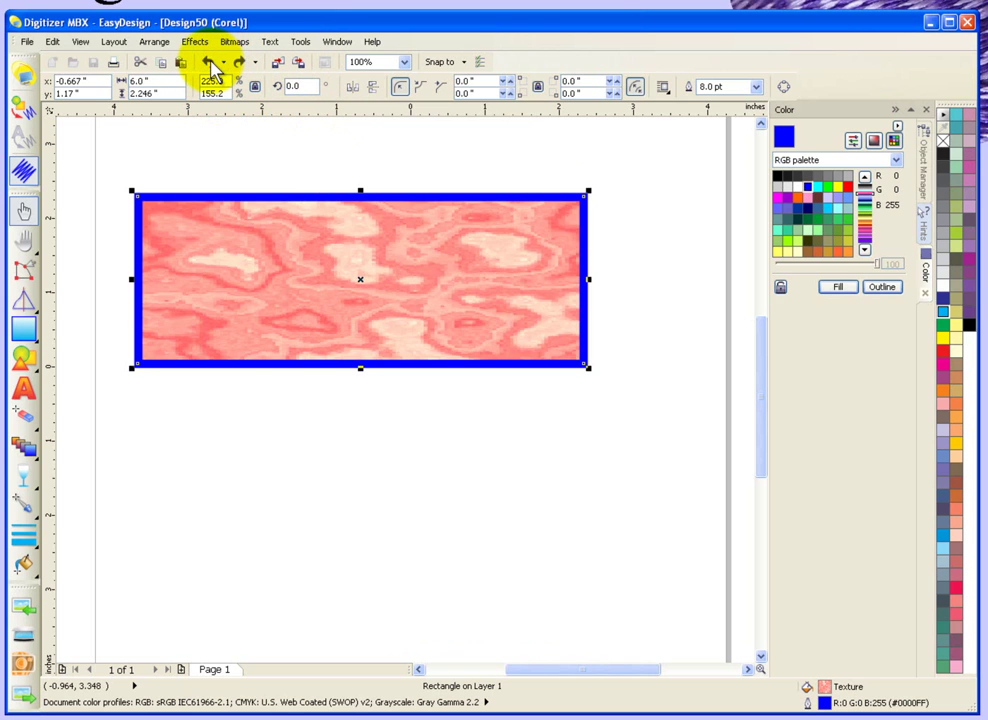
{"action": "left_click", "coordinate": [401, 88]}
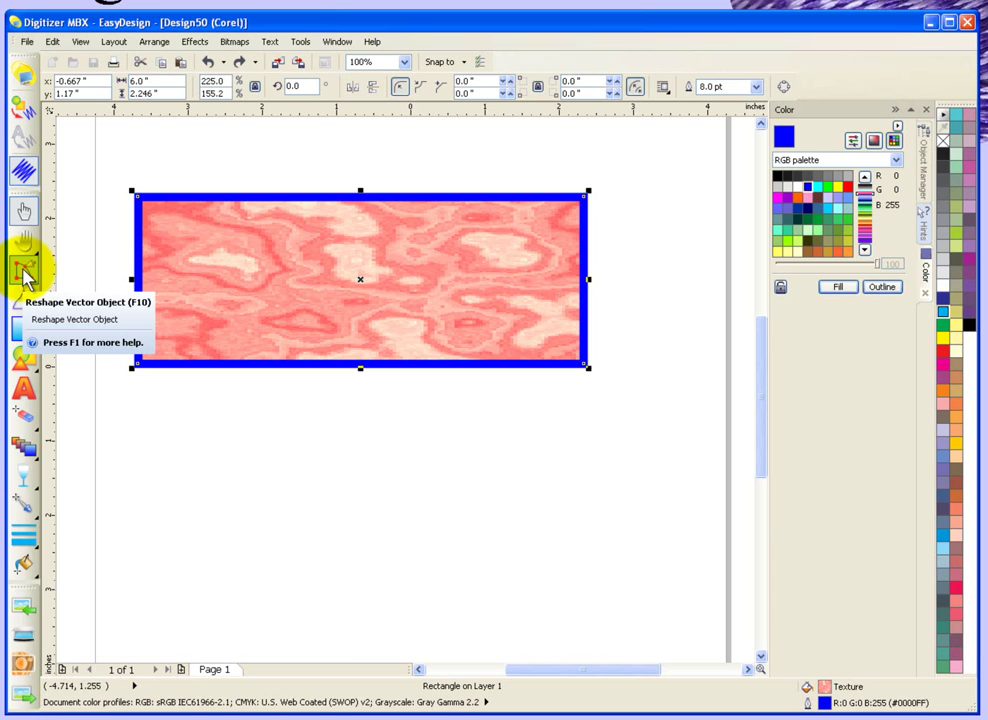
Round the rectangle's corners to a 0.495 in radius and enter 8 as the outline width
{"action": "left_click", "coordinate": [24, 272]}
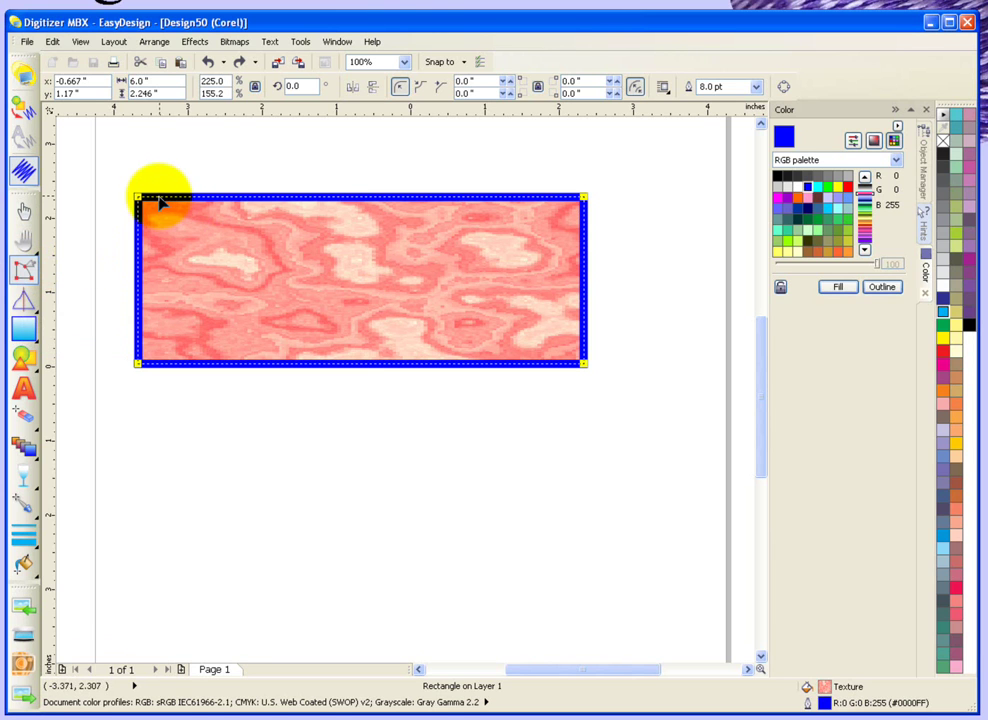
{"action": "left_click_drag", "start_coordinate": [140, 203], "coordinate": [176, 233]}
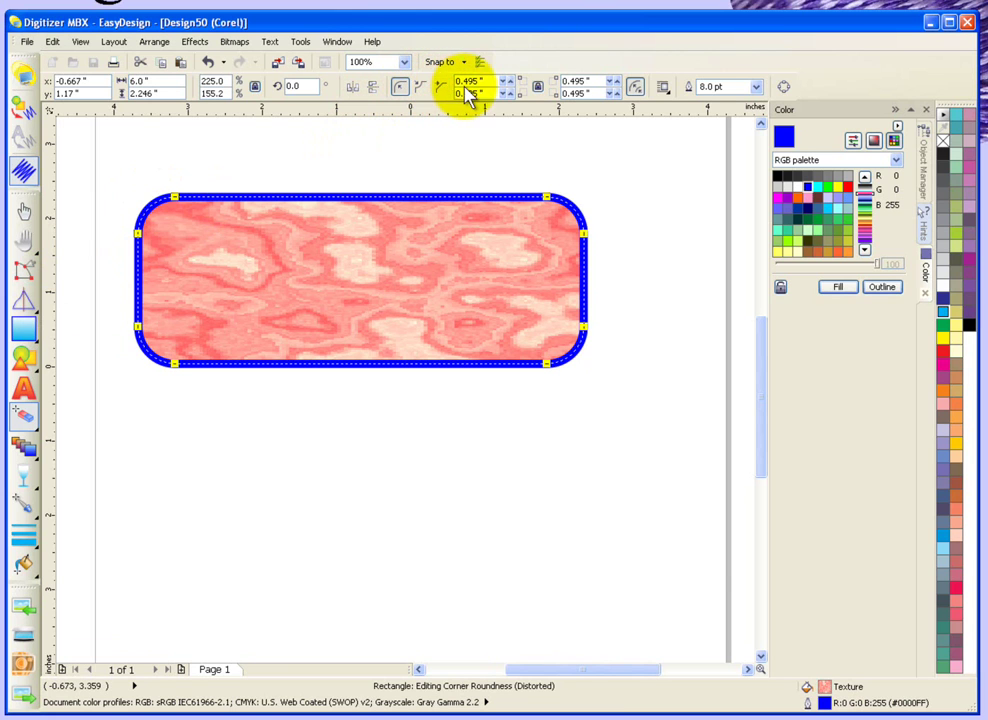
{"action": "left_click", "coordinate": [664, 88]}
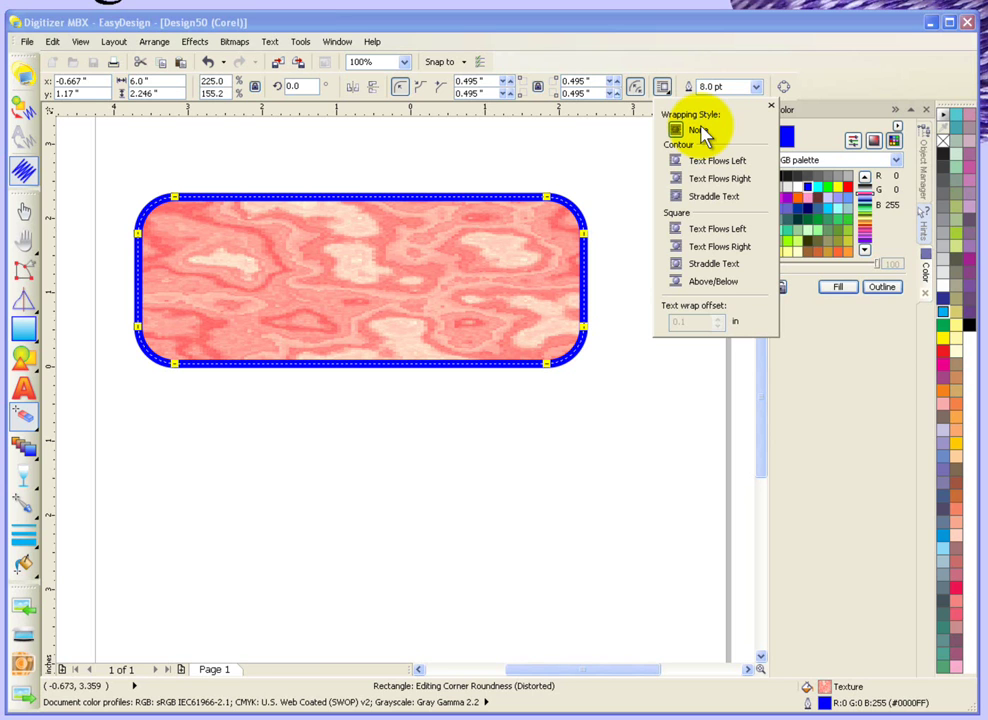
{"action": "left_click", "coordinate": [706, 66]}
{"action": "type", "text": "8"}
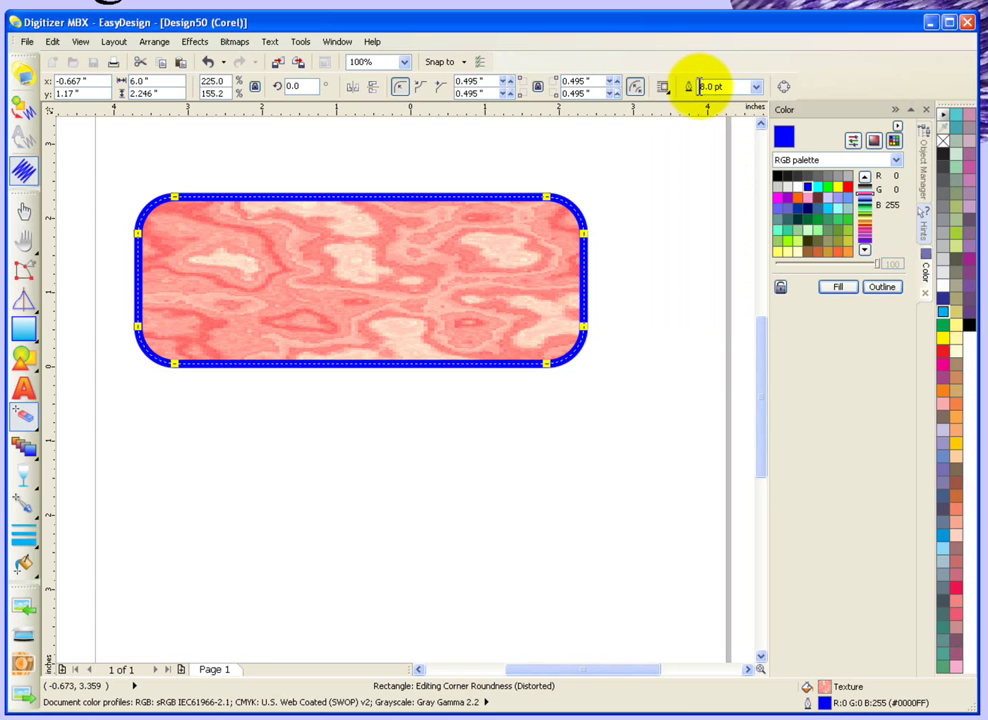
Enter 6.5 pt in the outline width field for the rounded rectangle's blue outline
{"action": "left_click", "coordinate": [757, 87]}
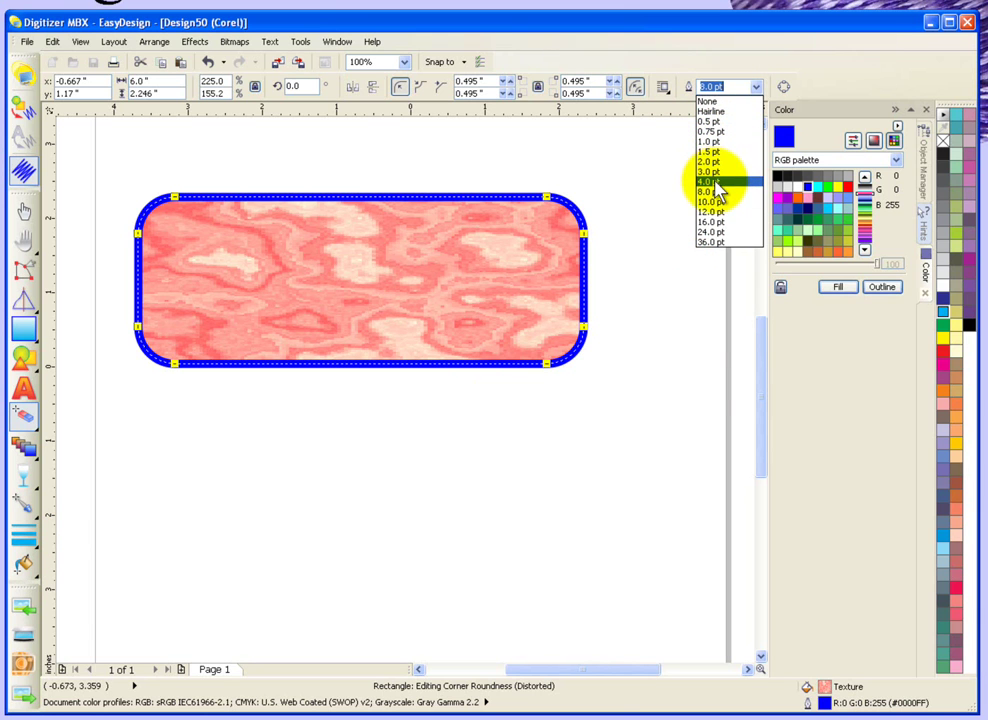
{"action": "left_click", "coordinate": [725, 88]}
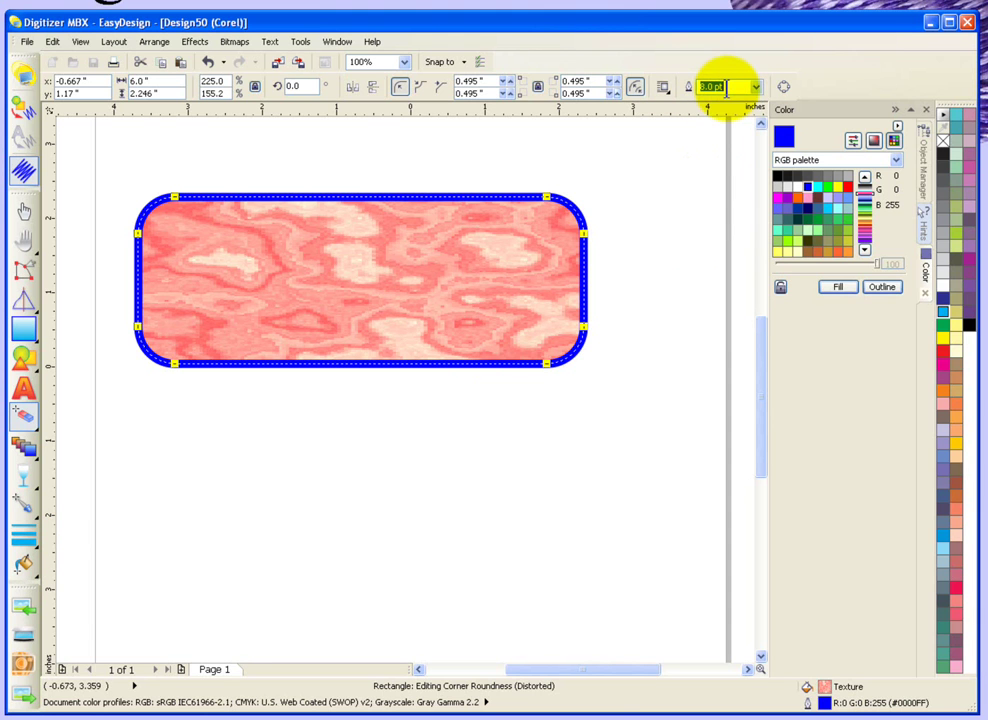
{"action": "type", "text": "6.5"}
{"action": "key", "text": "Return"}
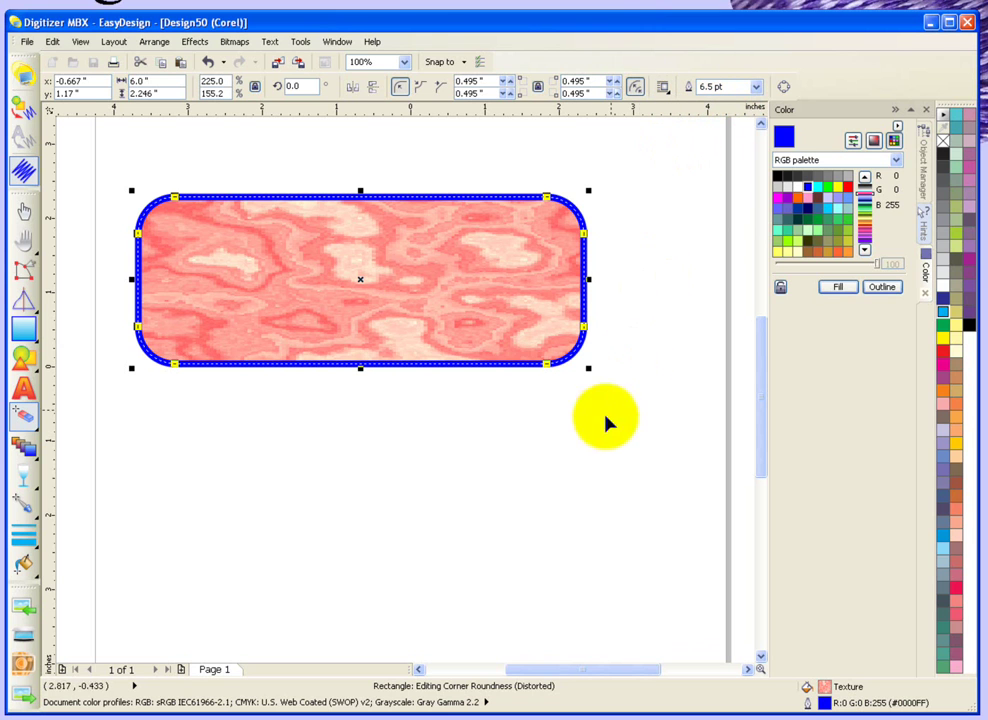
{"action": "left_click", "coordinate": [28, 210]}
Draw a five-pointed star, about 2.704 × 2.506 in, below the rounded rectangle
{"action": "left_click", "coordinate": [314, 440]}
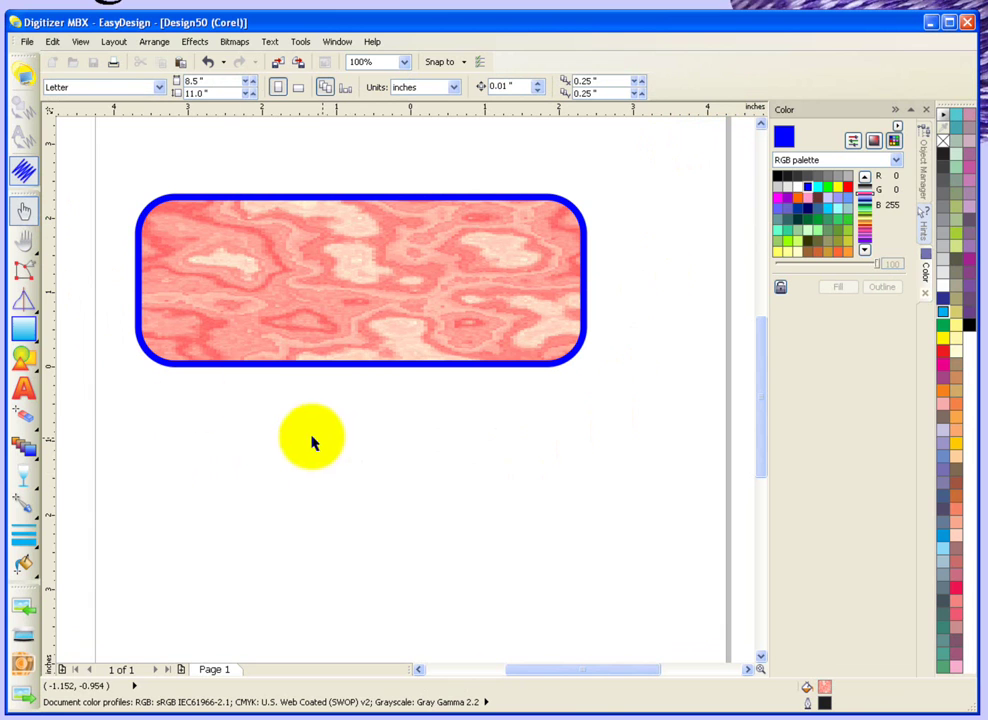
{"action": "left_click", "coordinate": [38, 348]}
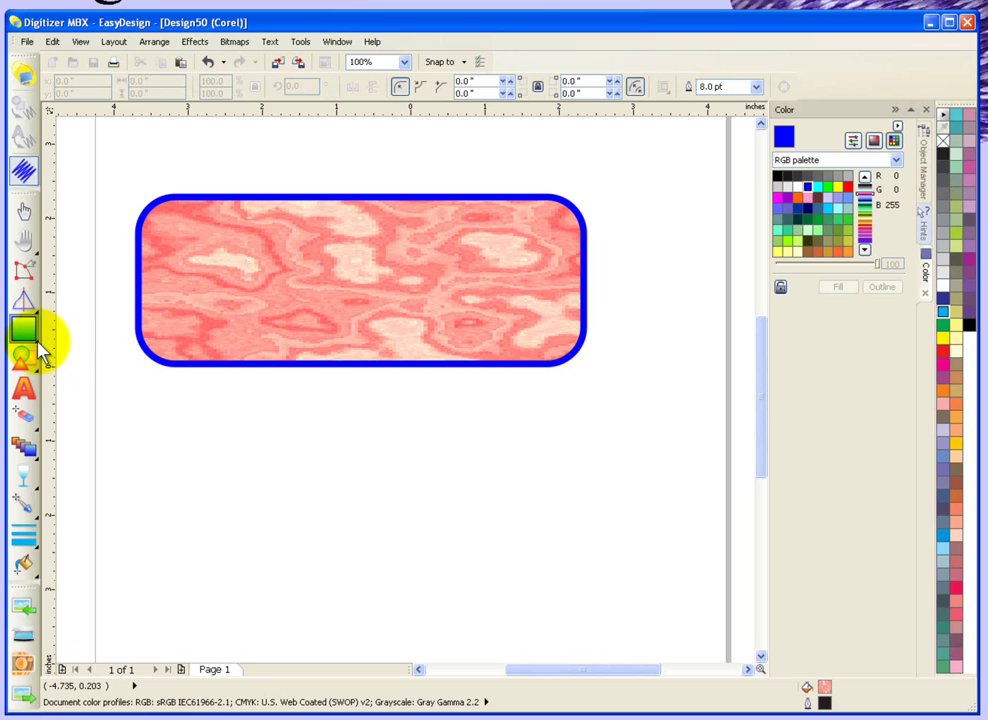
{"action": "left_click", "coordinate": [38, 348]}
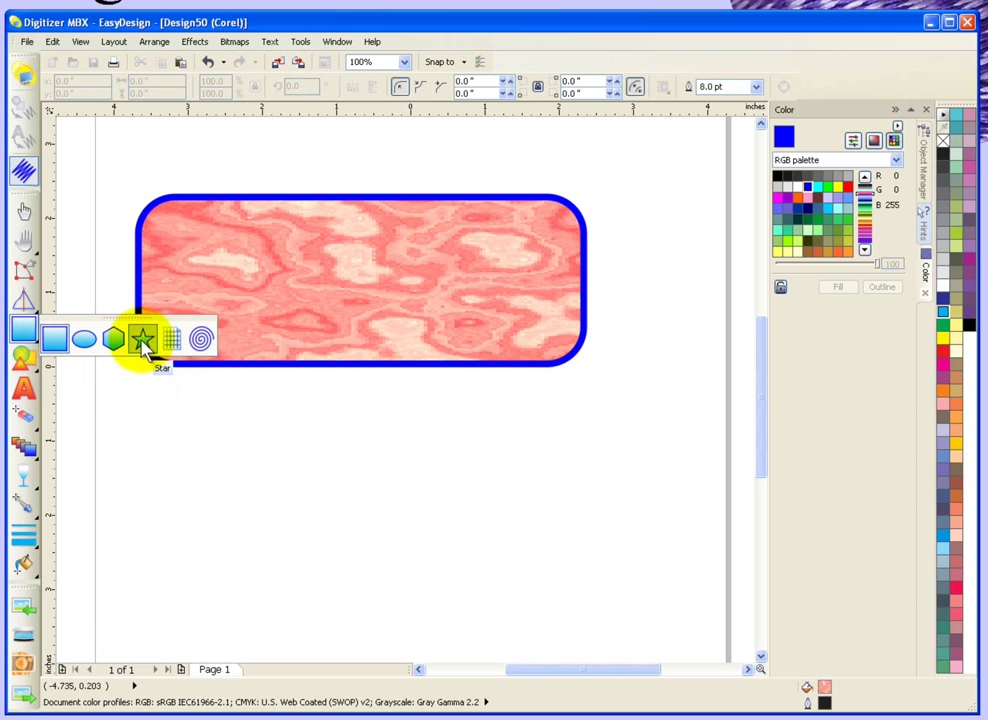
{"action": "left_click", "coordinate": [143, 341]}
{"action": "mouse_move", "coordinate": [309, 411]}
{"action": "left_mouse_down"}
{"action": "mouse_move", "coordinate": [423, 512]}
{"action": "mouse_move", "coordinate": [499, 548]}
{"action": "mouse_move", "coordinate": [604, 543]}
{"action": "mouse_move", "coordinate": [437, 552]}
{"action": "mouse_move", "coordinate": [430, 621]}
{"action": "mouse_move", "coordinate": [434, 537]}
{"action": "mouse_move", "coordinate": [584, 535]}
{"action": "mouse_move", "coordinate": [430, 570]}
{"action": "mouse_move", "coordinate": [510, 569]}
{"action": "mouse_move", "coordinate": [516, 605]}
{"action": "mouse_move", "coordinate": [465, 603]}
{"action": "mouse_move", "coordinate": [404, 498]}
{"action": "mouse_move", "coordinate": [427, 545]}
{"action": "mouse_move", "coordinate": [479, 588]}
{"action": "mouse_move", "coordinate": [514, 592]}
{"action": "mouse_move", "coordinate": [515, 613]}
{"action": "left_mouse_up"}
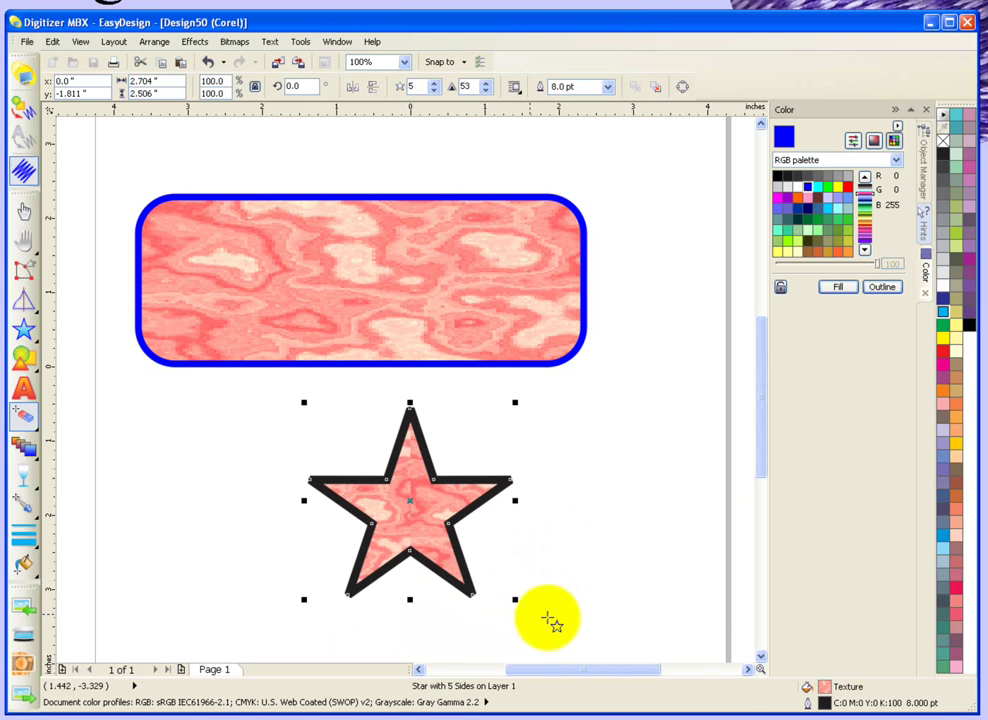
{"action": "key", "text": "y"}
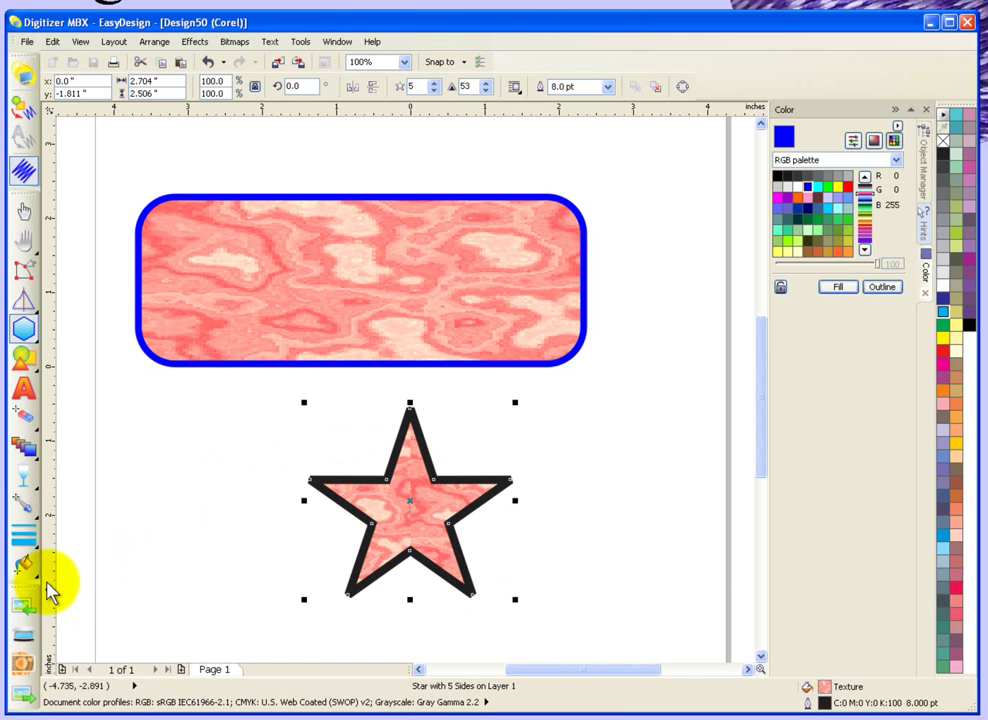
Remove the star's black outline and bring up its Uniform Fill colour settings
{"action": "left_click", "coordinate": [38, 545]}
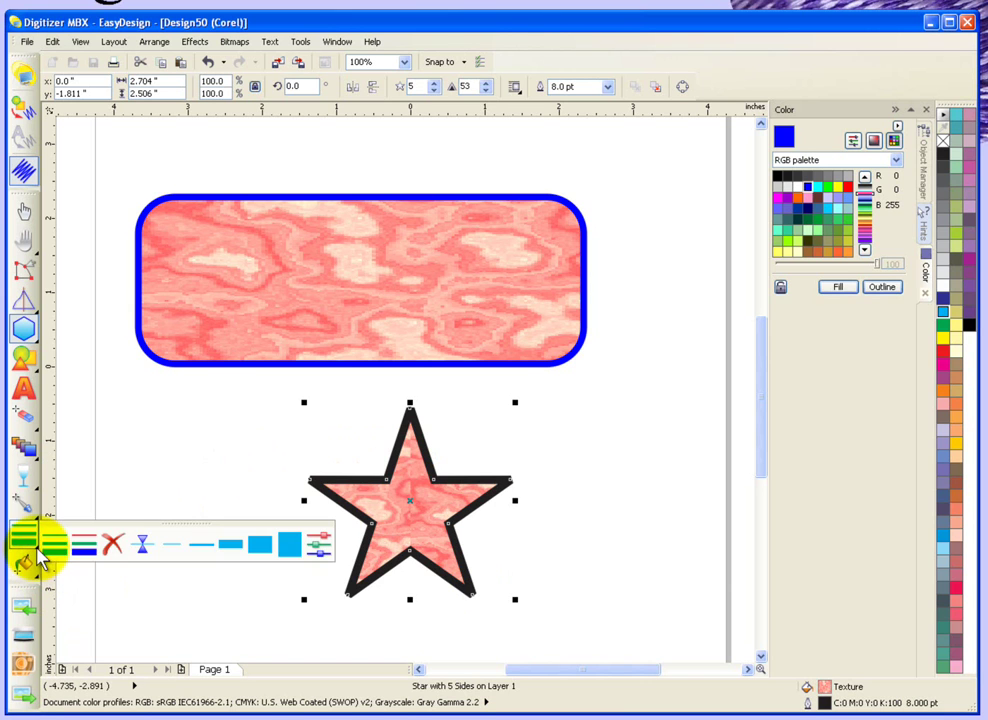
{"action": "left_click", "coordinate": [107, 545]}
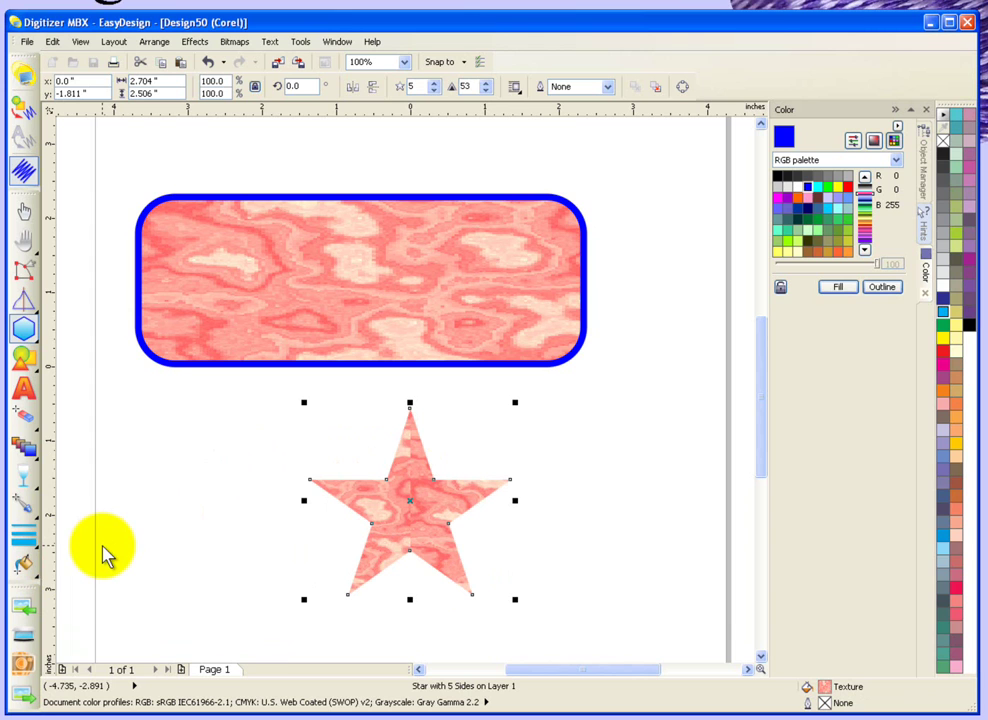
{"action": "left_click", "coordinate": [25, 564]}
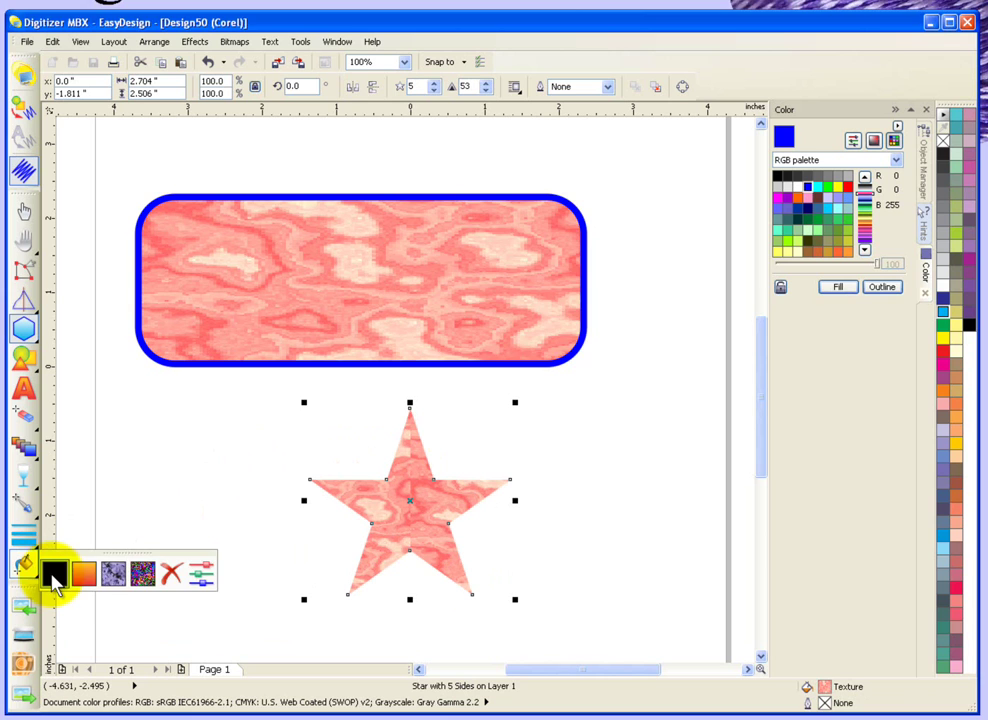
{"action": "left_click", "coordinate": [54, 575]}
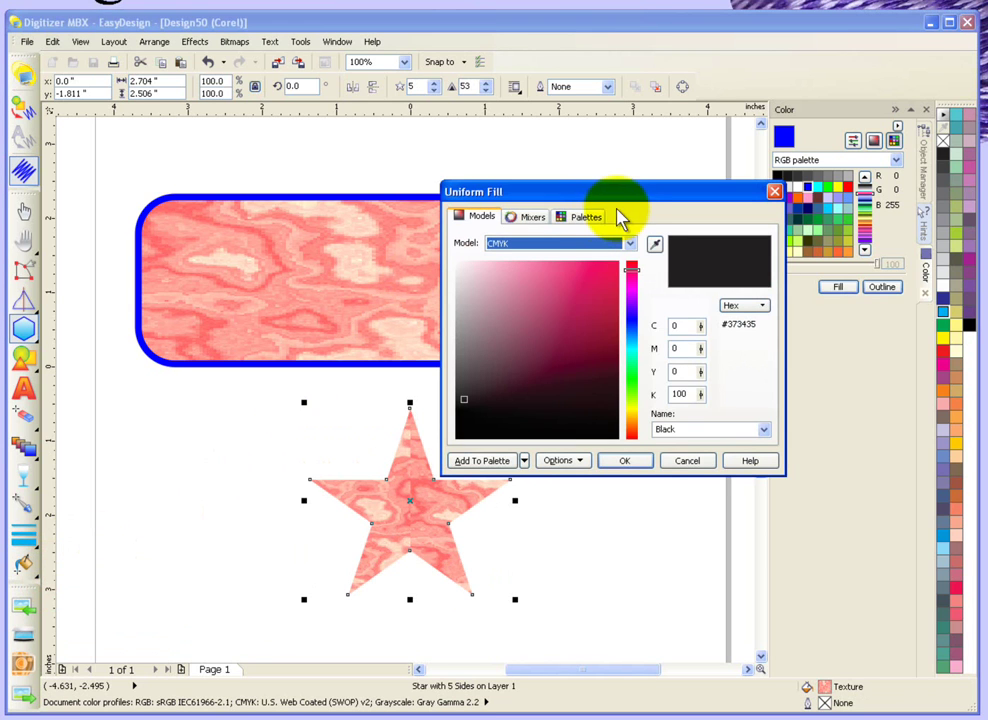
Fill the star solid red (C0 M100 Y100 K0) from the preset palette
{"action": "left_click", "coordinate": [590, 218]}
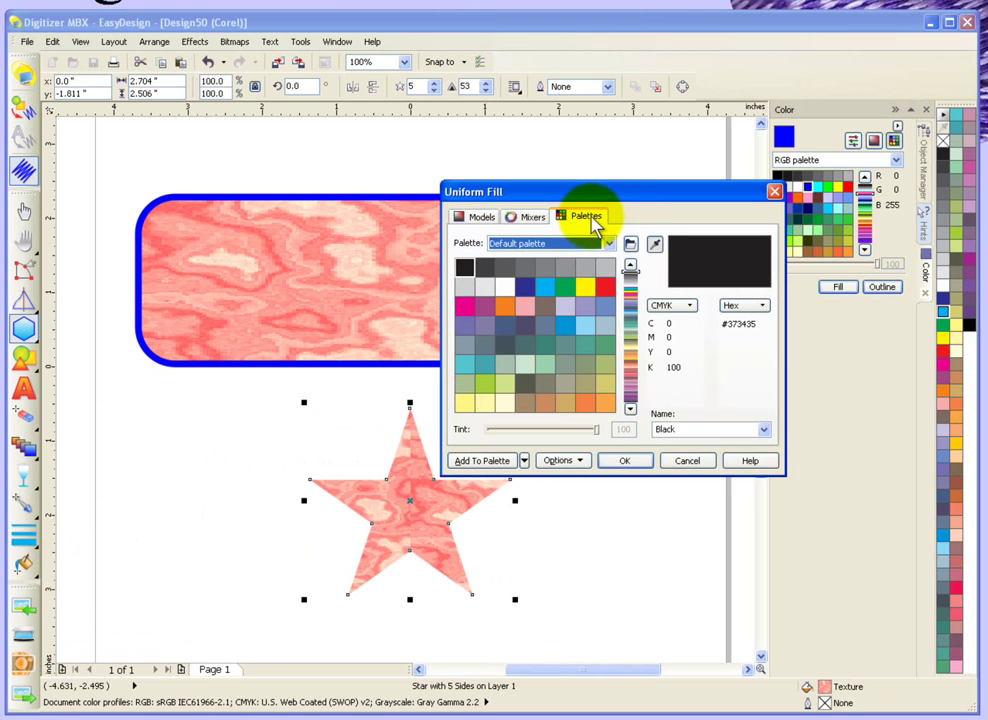
{"action": "left_click", "coordinate": [607, 288]}
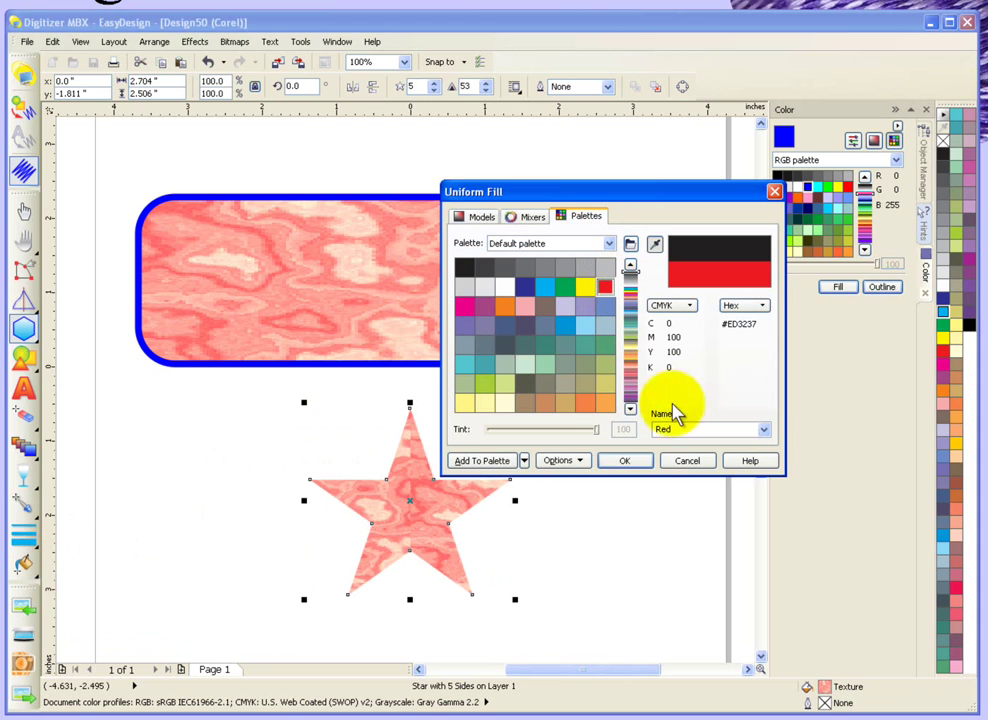
{"action": "left_click", "coordinate": [627, 461]}
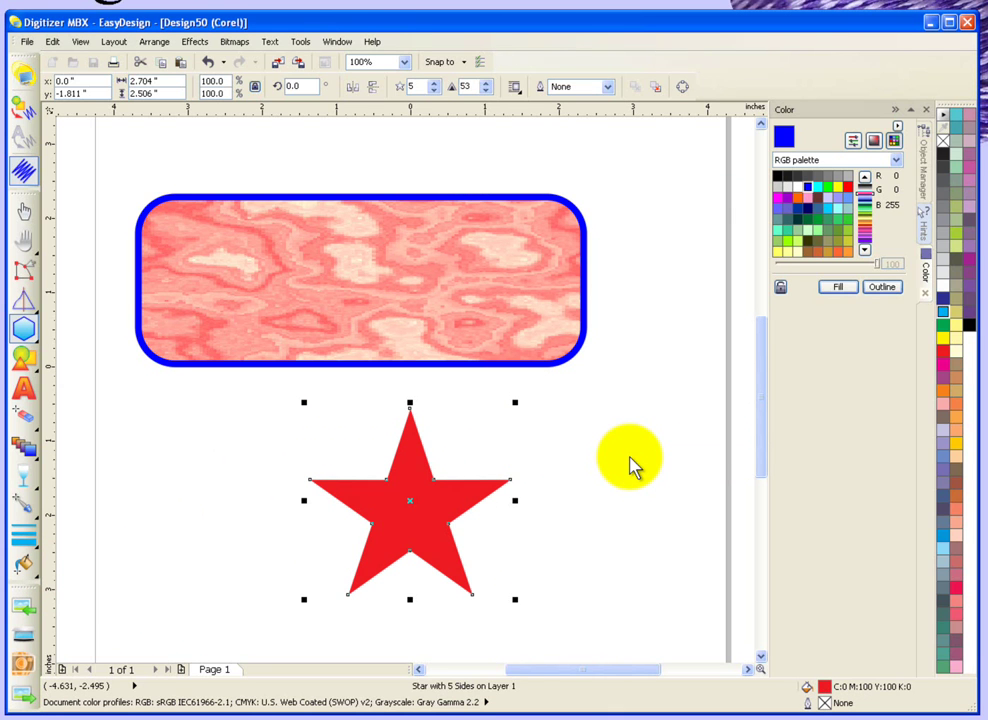
Increase the star's point count to eight
{"action": "left_click", "coordinate": [436, 84]}
{"action": "left_click", "coordinate": [436, 84]}
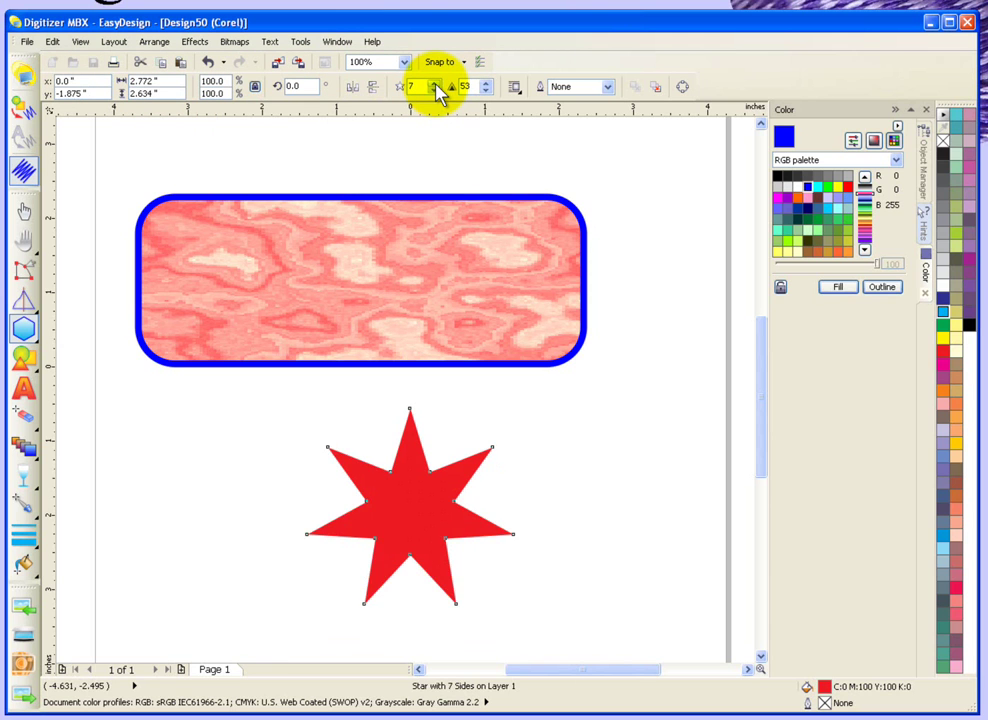
{"action": "left_click", "coordinate": [436, 84]}
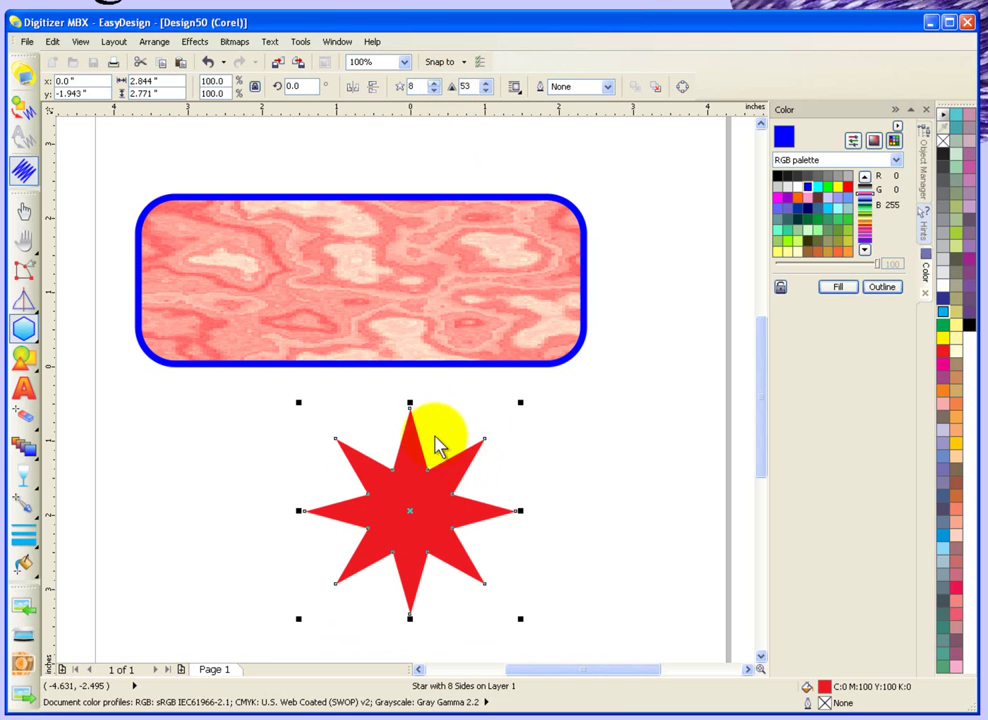
Set the star's sharpness to 33
{"action": "left_click", "coordinate": [489, 84]}
{"action": "left_click", "coordinate": [489, 84]}
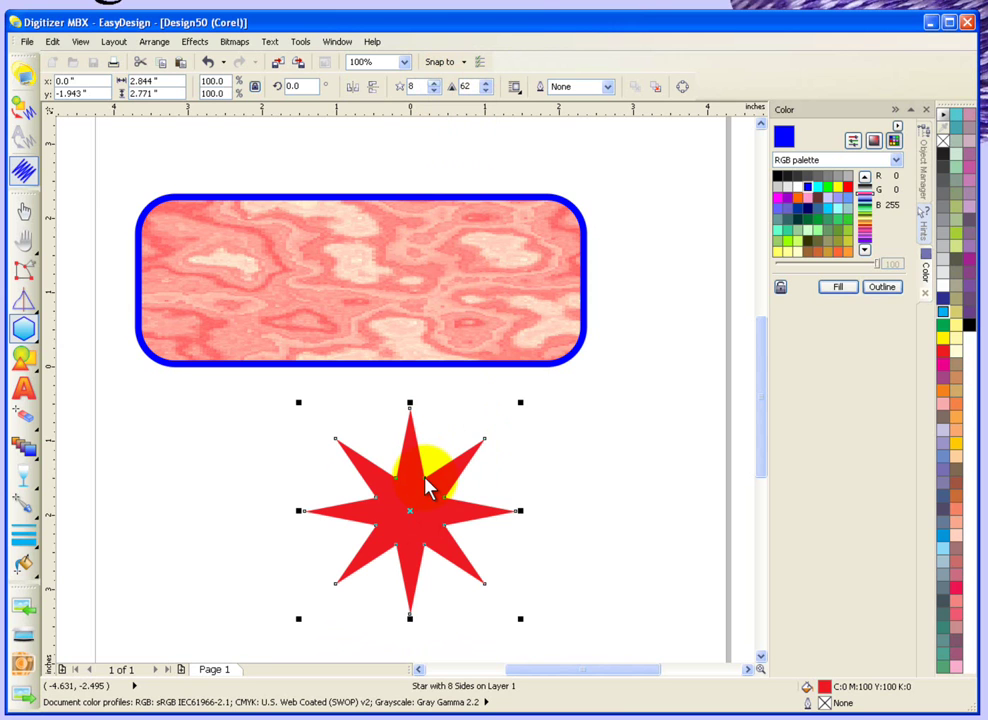
{"action": "left_click", "coordinate": [486, 90]}
{"action": "left_click", "coordinate": [486, 90]}
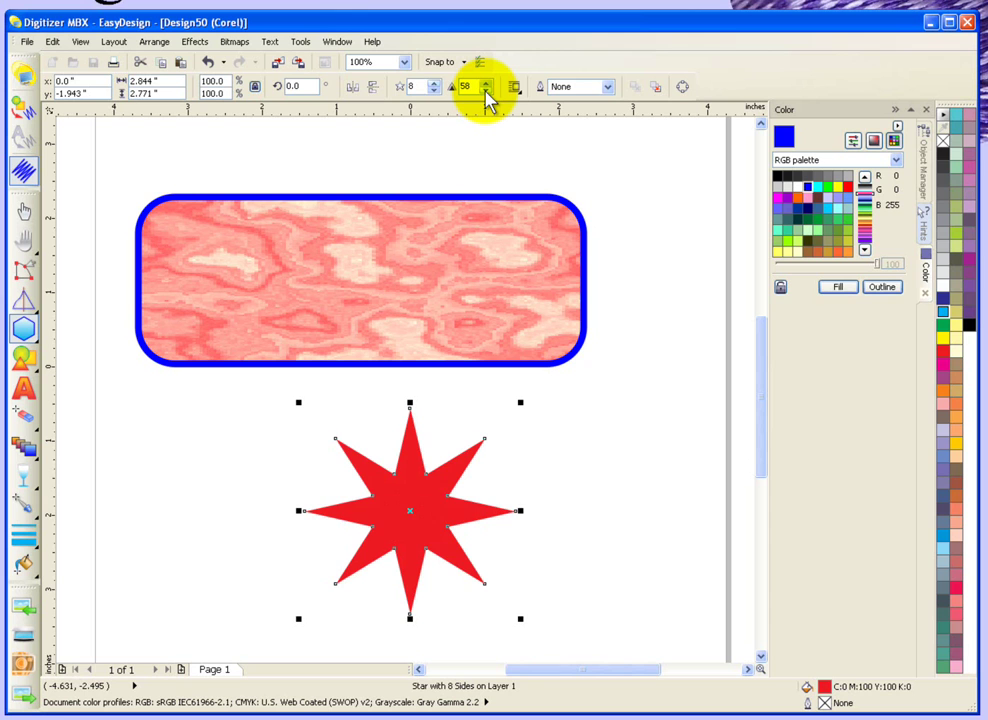
{"action": "left_click", "coordinate": [486, 90]}
{"action": "left_click", "coordinate": [486, 90]}
{"action": "left_click", "coordinate": [486, 90]}
{"action": "left_click", "coordinate": [486, 90]}
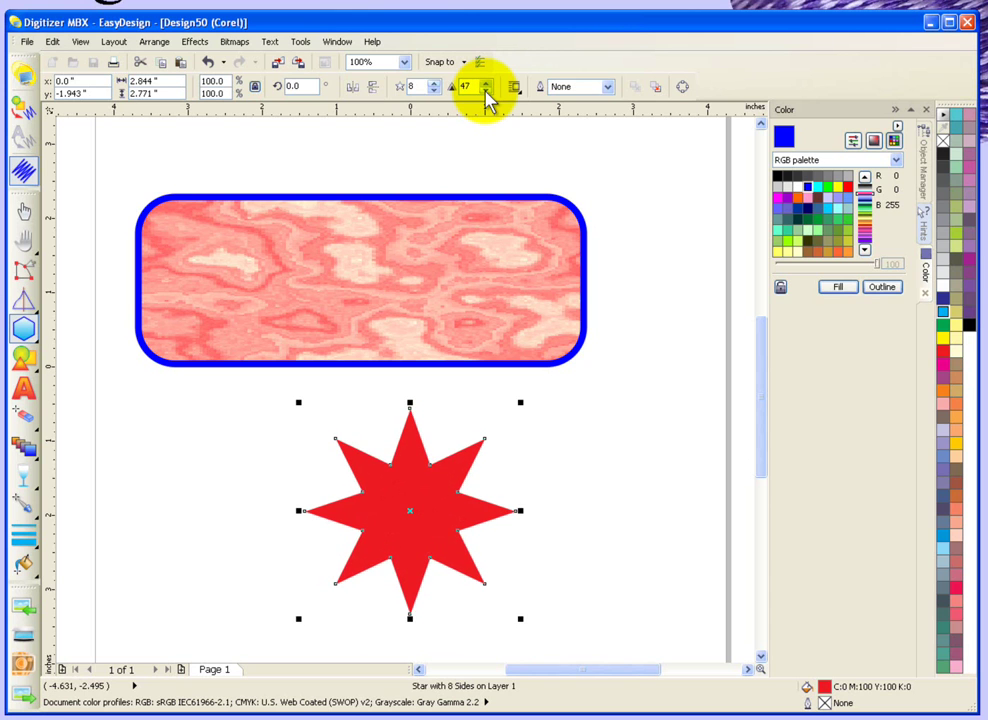
{"action": "left_click", "coordinate": [486, 90]}
{"action": "left_click", "coordinate": [486, 90]}
{"action": "left_click", "coordinate": [486, 90]}
{"action": "left_click", "coordinate": [486, 90]}
{"action": "left_click", "coordinate": [486, 90]}
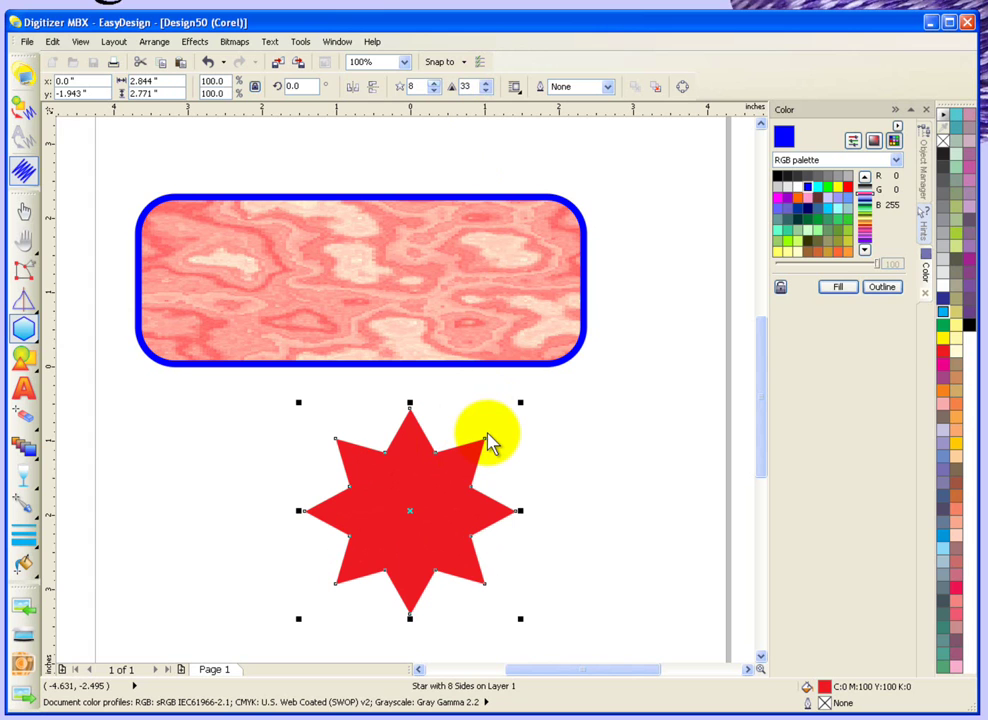
Zoom out to 50% to show the rectangle and red star, then deselect the star
{"action": "left_click", "coordinate": [24, 213]}
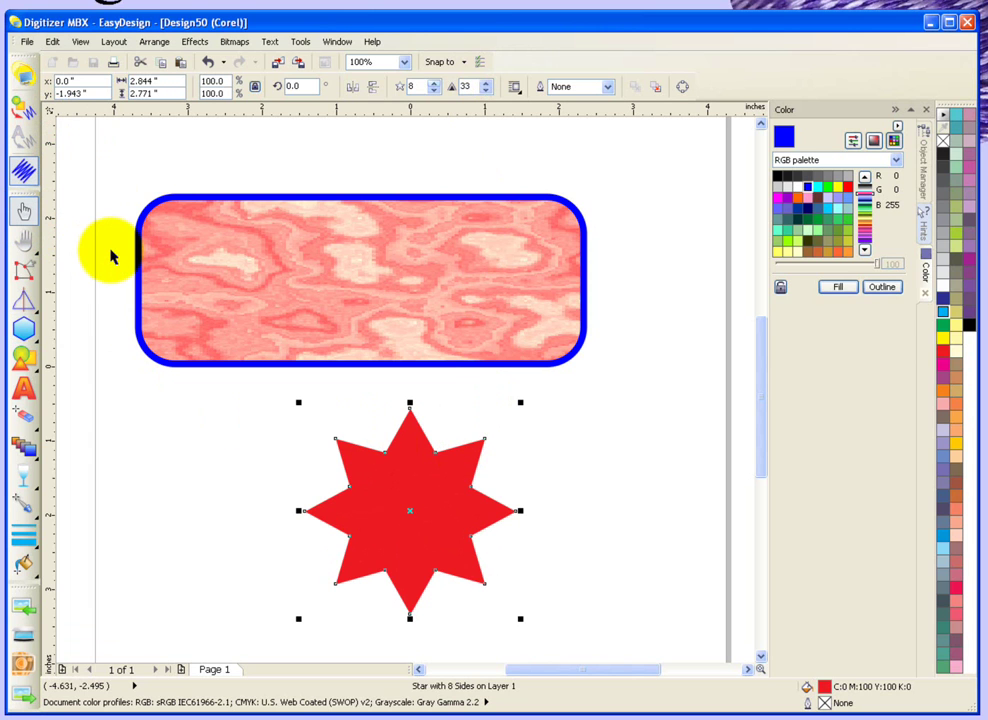
{"action": "scroll", "coordinate": [111, 256], "scroll_direction": "down", "scroll_amount": 2}
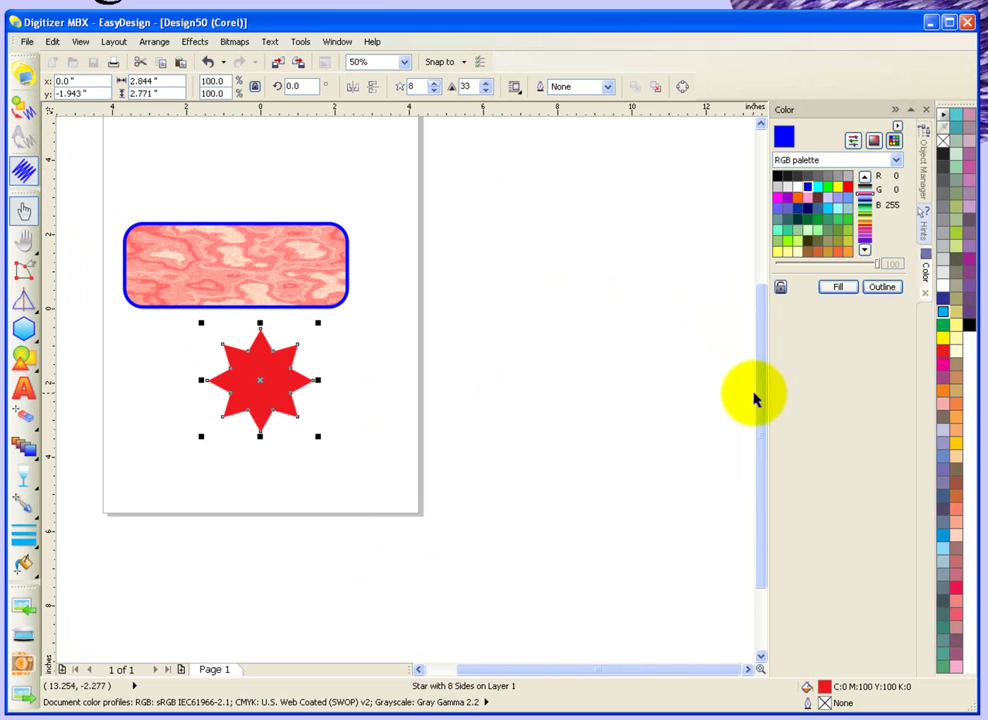
{"action": "left_click_drag", "start_coordinate": [765, 401], "coordinate": [761, 353]}
{"action": "left_click", "coordinate": [370, 450]}
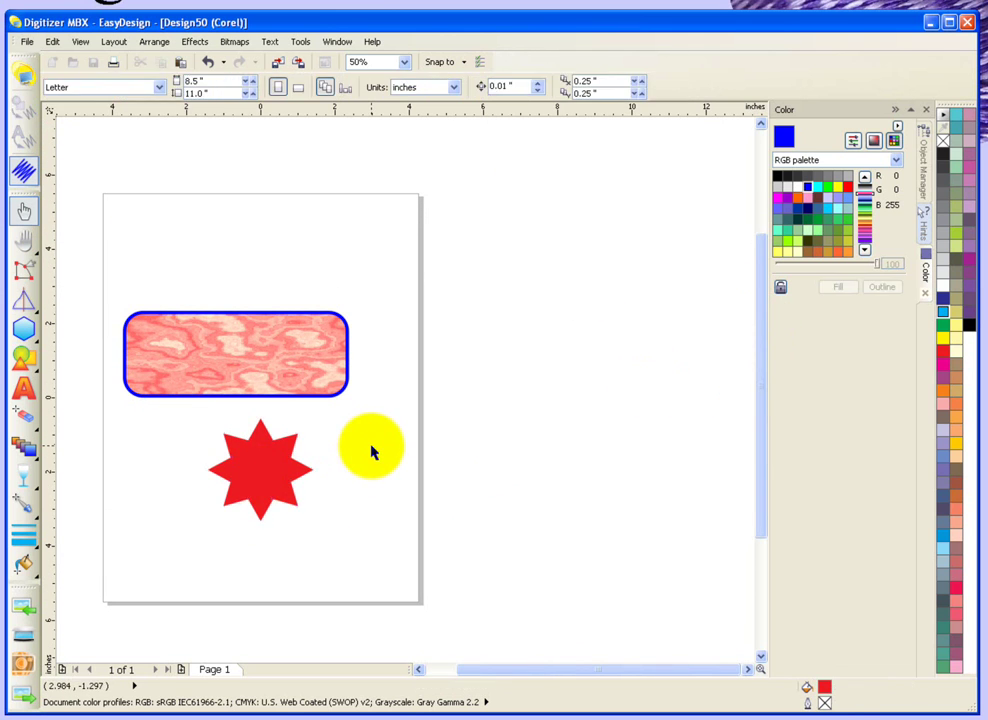
{"action": "left_click_drag", "start_coordinate": [256, 445], "coordinate": [265, 463]}
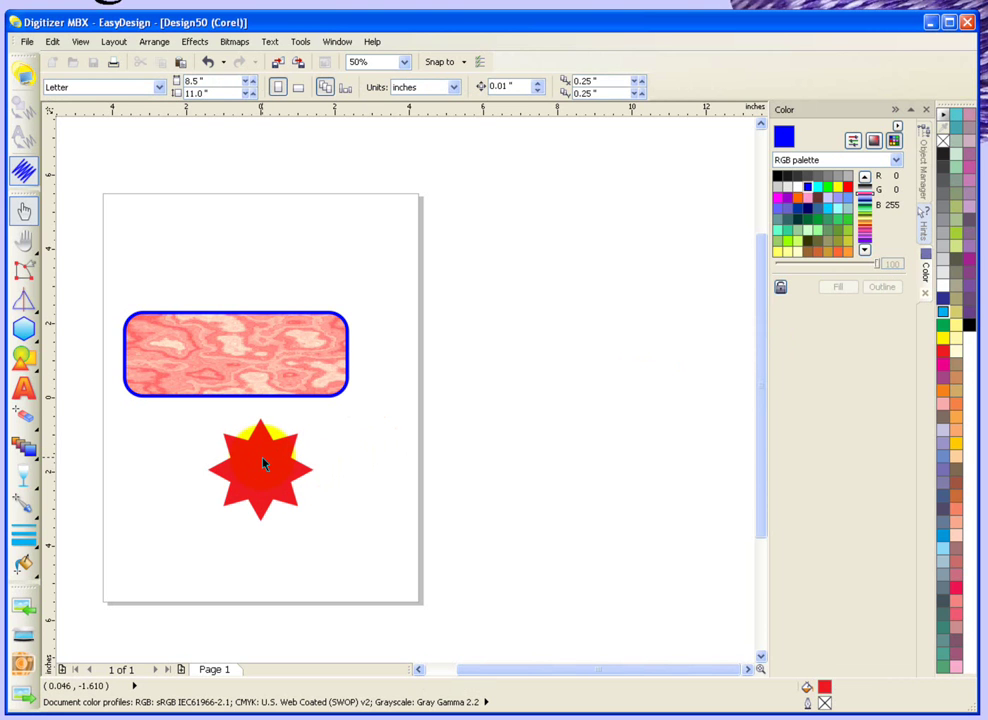
Switch Design50 to embroidery mode and toggle the vector artwork off and back on
{"action": "left_click", "coordinate": [24, 73]}
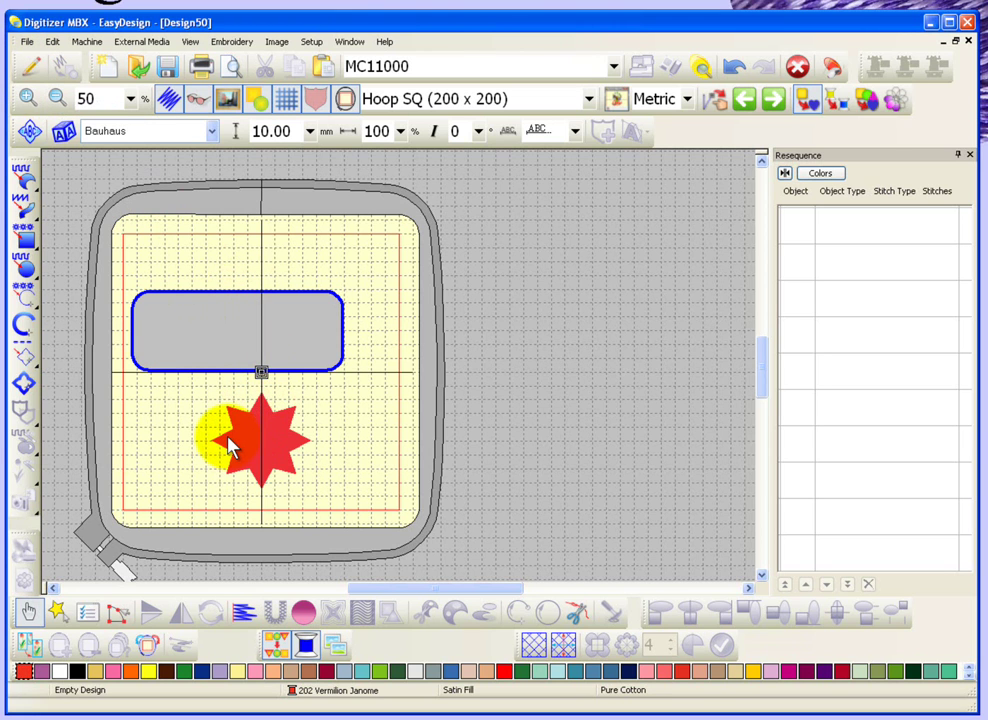
{"action": "left_click", "coordinate": [30, 614]}
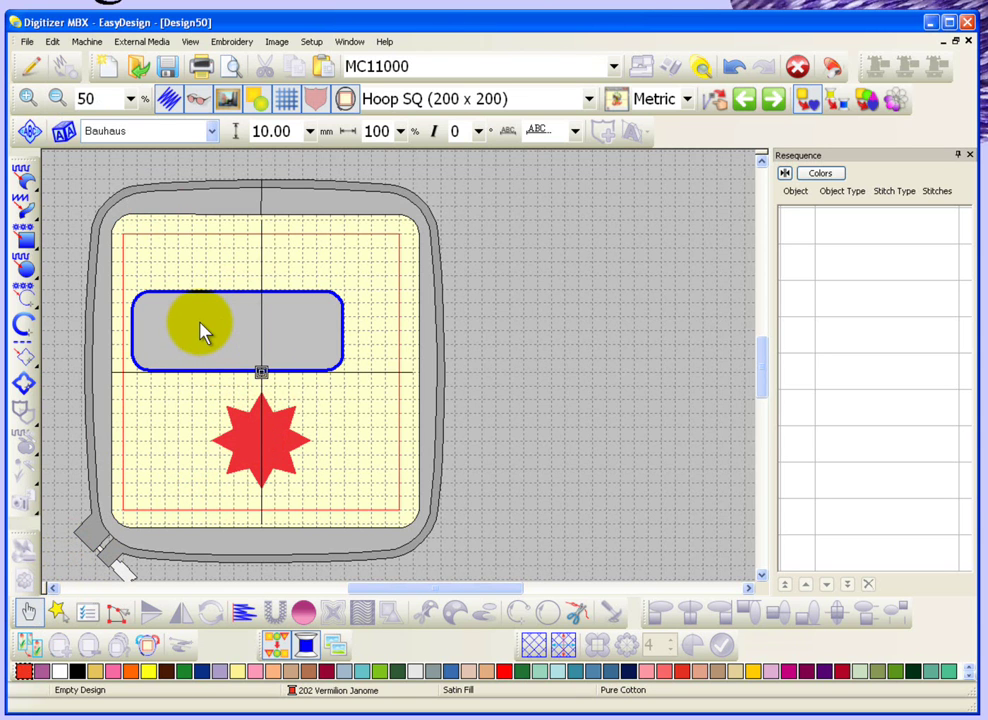
{"action": "left_click", "coordinate": [258, 100]}
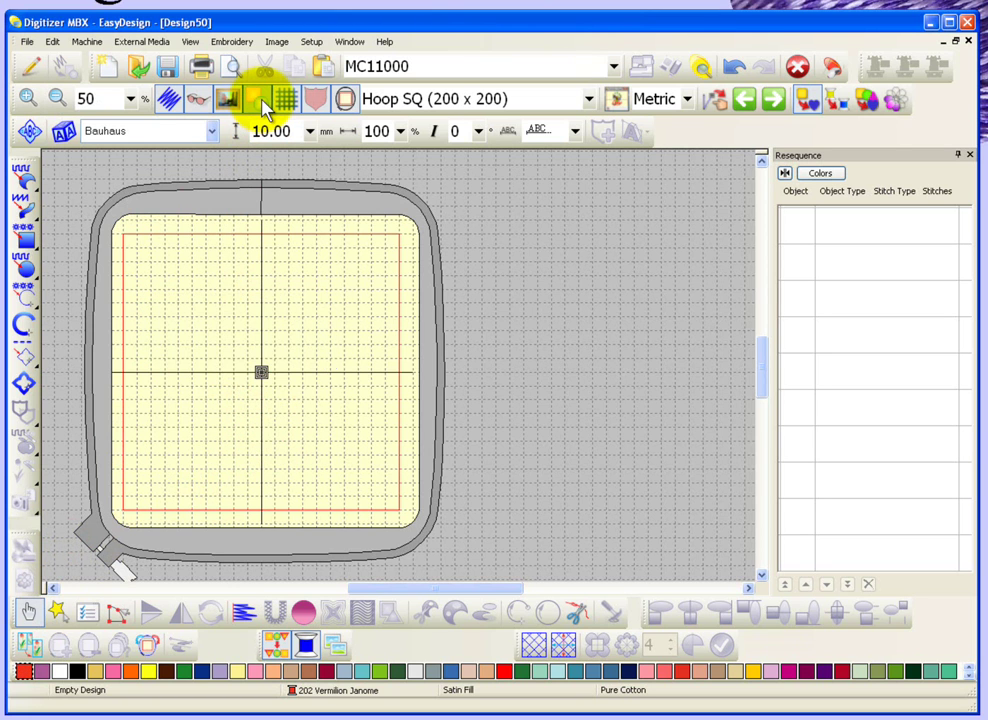
{"action": "left_click", "coordinate": [262, 104]}
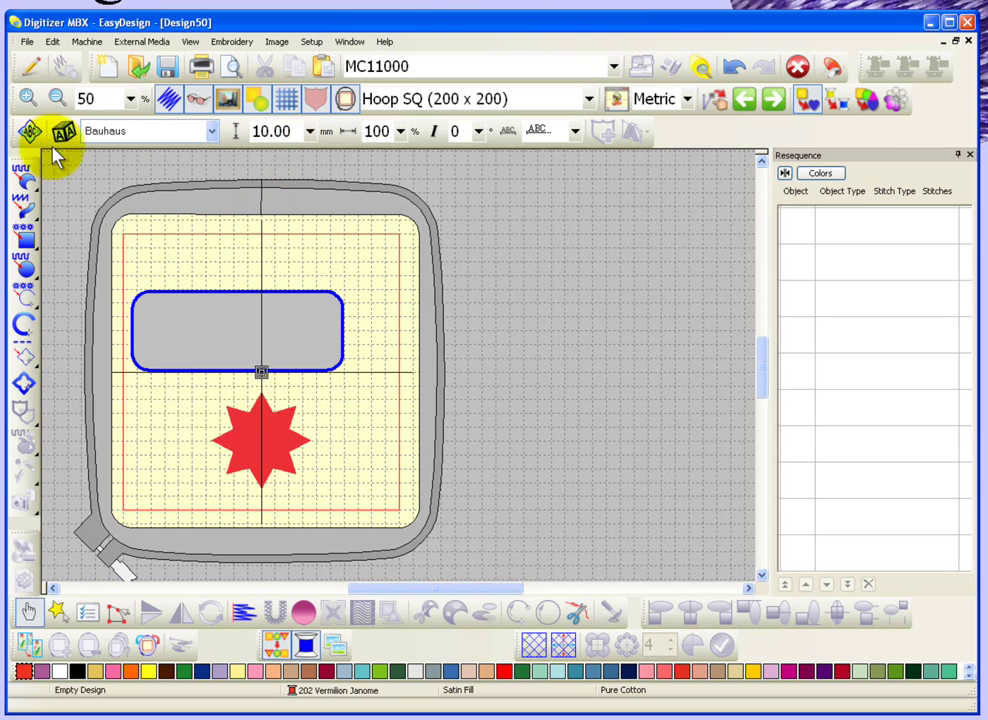
Select the red eight-point star and convert it to a 4293-stitch Weave Fill embroidery object
{"action": "left_click", "coordinate": [31, 70]}
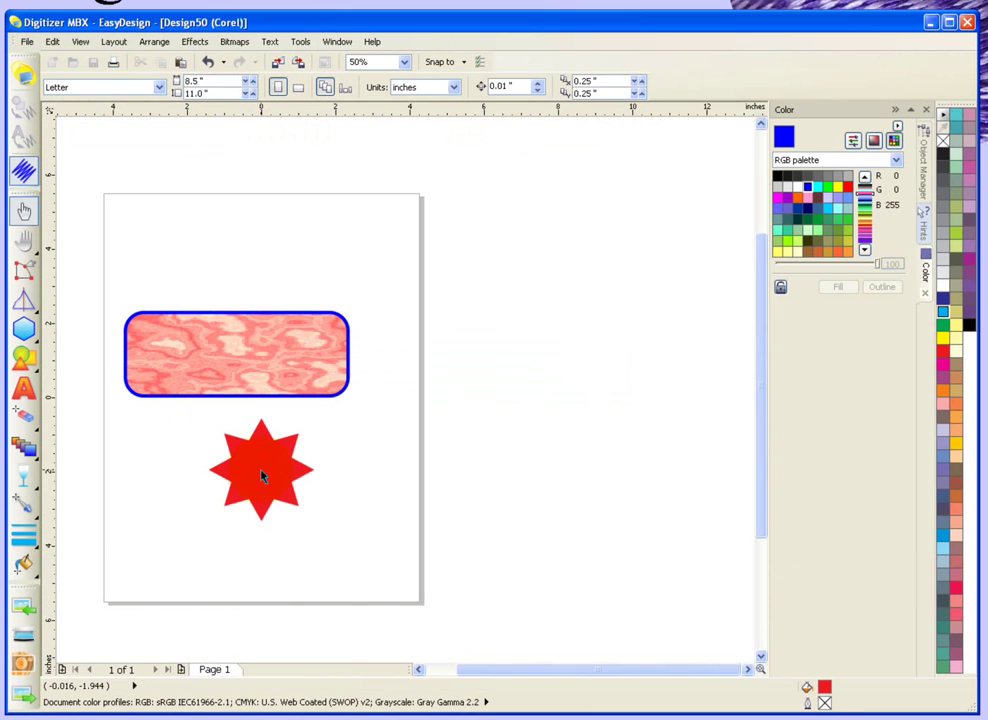
{"action": "left_click", "coordinate": [262, 476]}
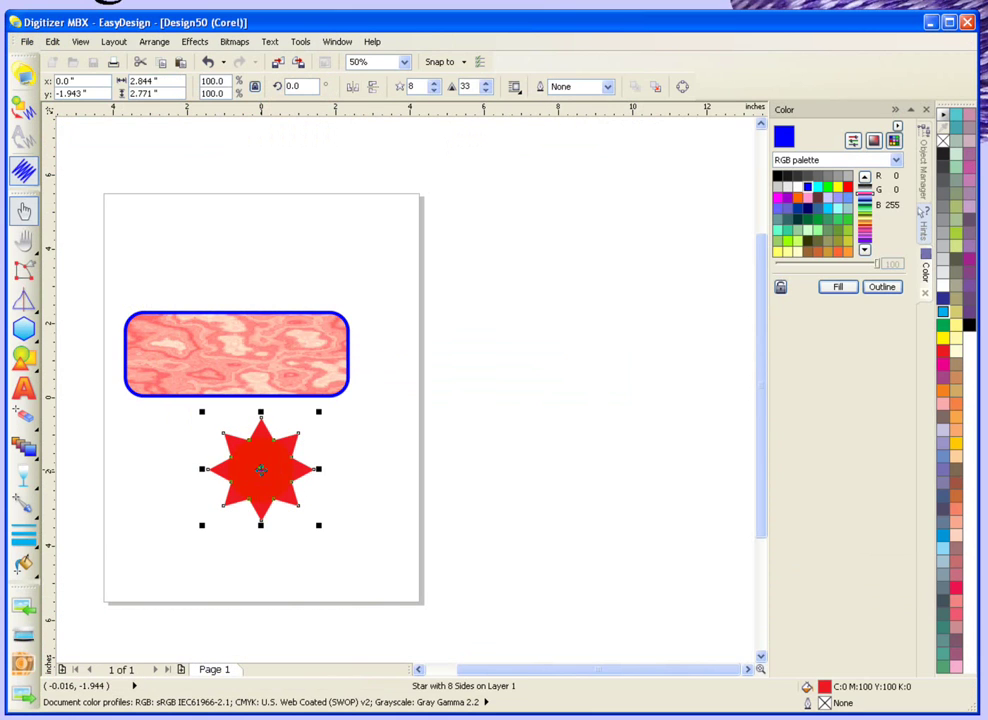
{"action": "left_click", "coordinate": [26, 109]}
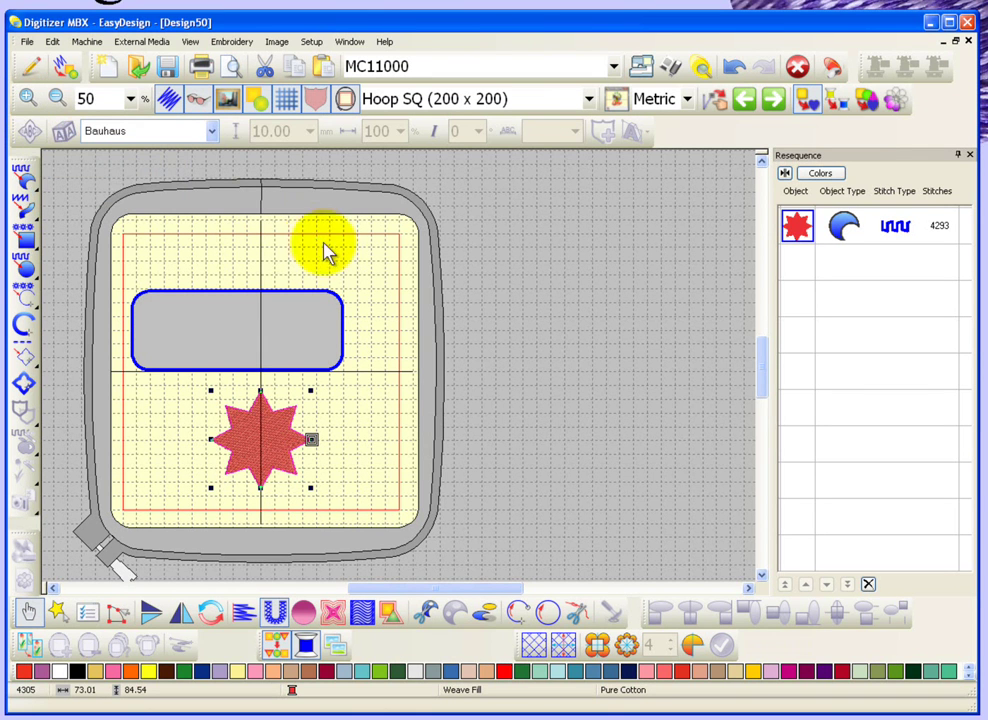
{"action": "left_click", "coordinate": [358, 271]}
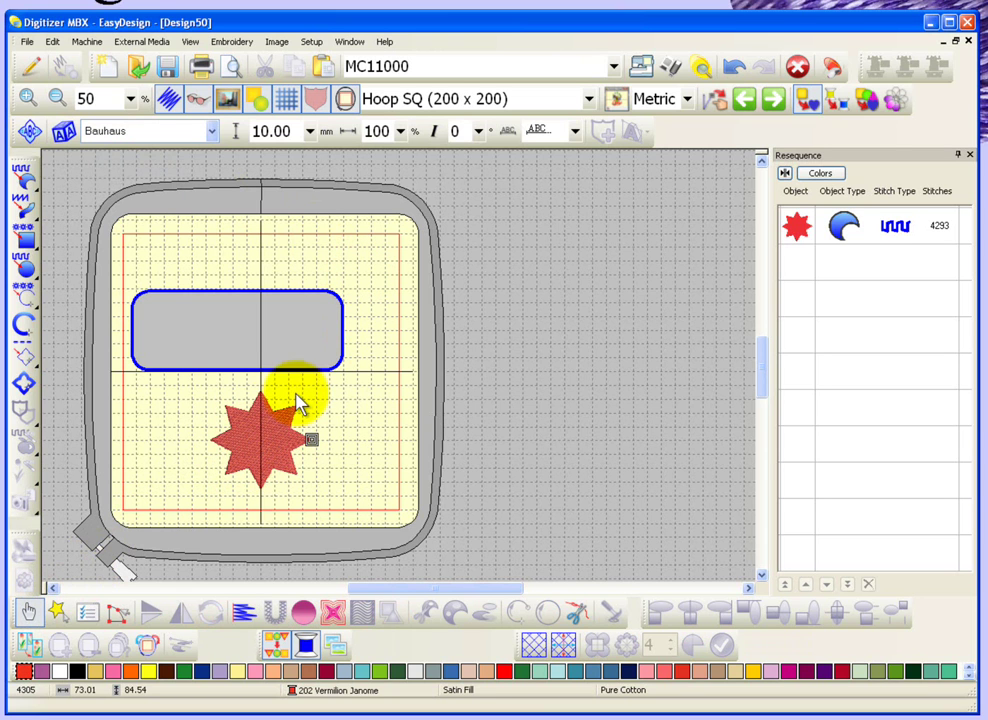
{"action": "left_click", "coordinate": [247, 451]}
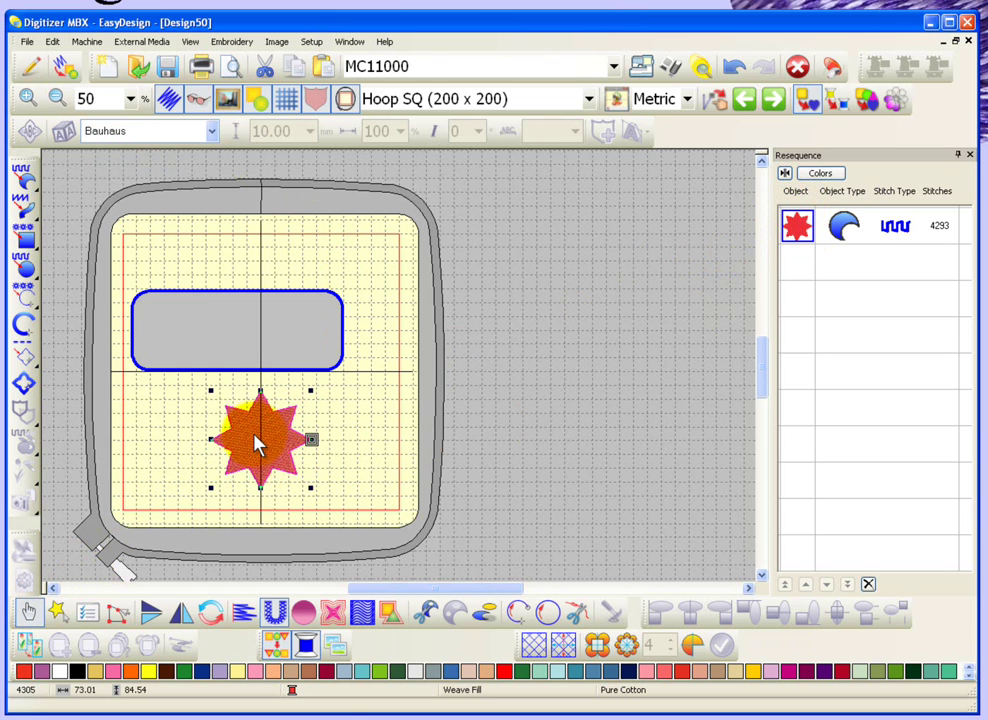
{"action": "key", "text": "z"}
Rotate the star's stitch angle and pull its upper-left points inward, leaving 4287 stitches
{"action": "left_click_drag", "start_coordinate": [194, 386], "coordinate": [346, 493]}
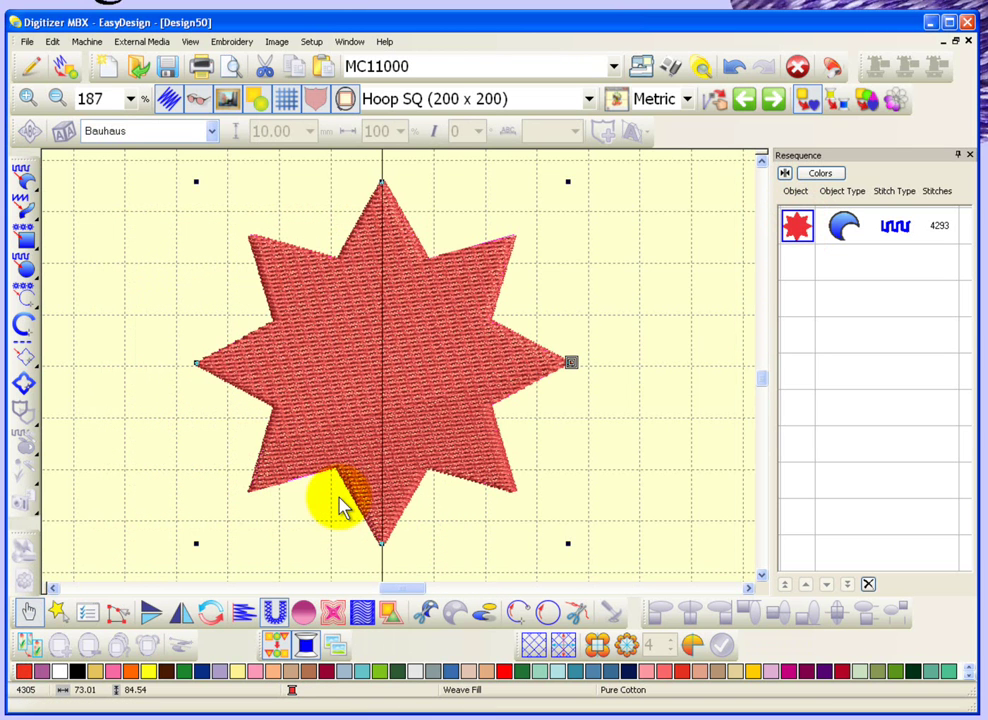
{"action": "left_click", "coordinate": [118, 613]}
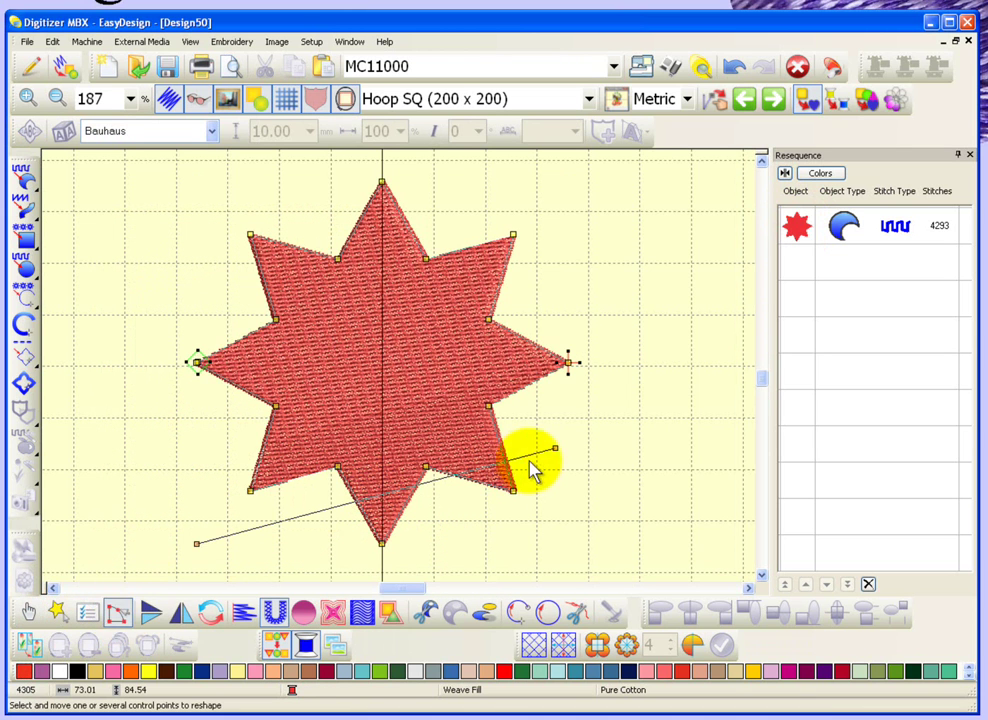
{"action": "left_click_drag", "start_coordinate": [557, 450], "coordinate": [560, 301]}
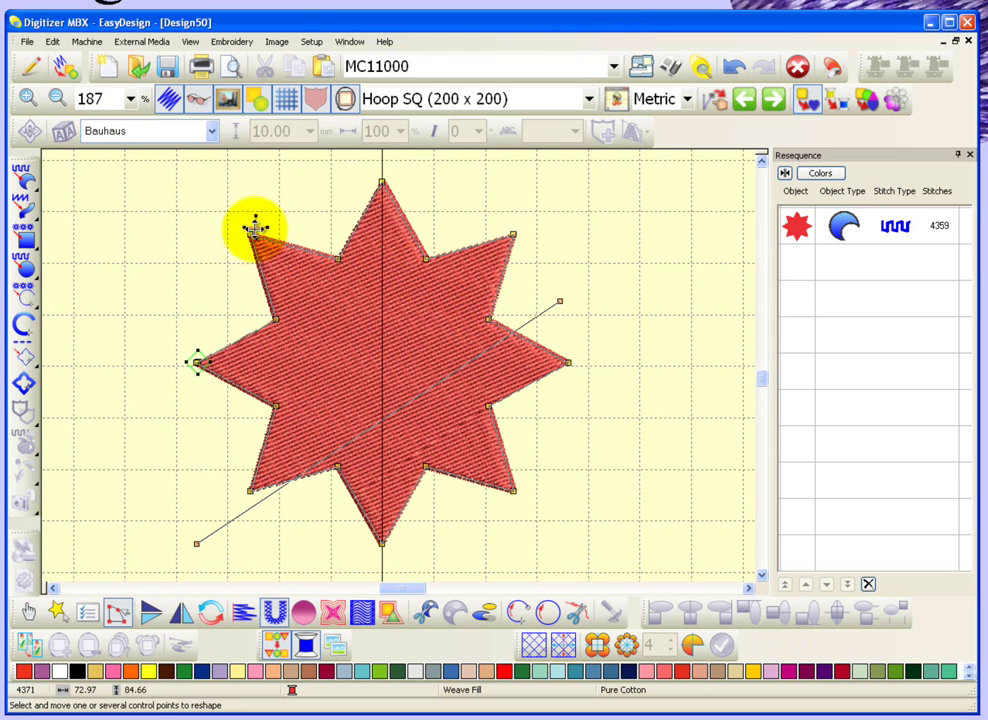
{"action": "left_click_drag", "start_coordinate": [255, 228], "coordinate": [244, 232]}
{"action": "left_click_drag", "start_coordinate": [275, 320], "coordinate": [309, 330]}
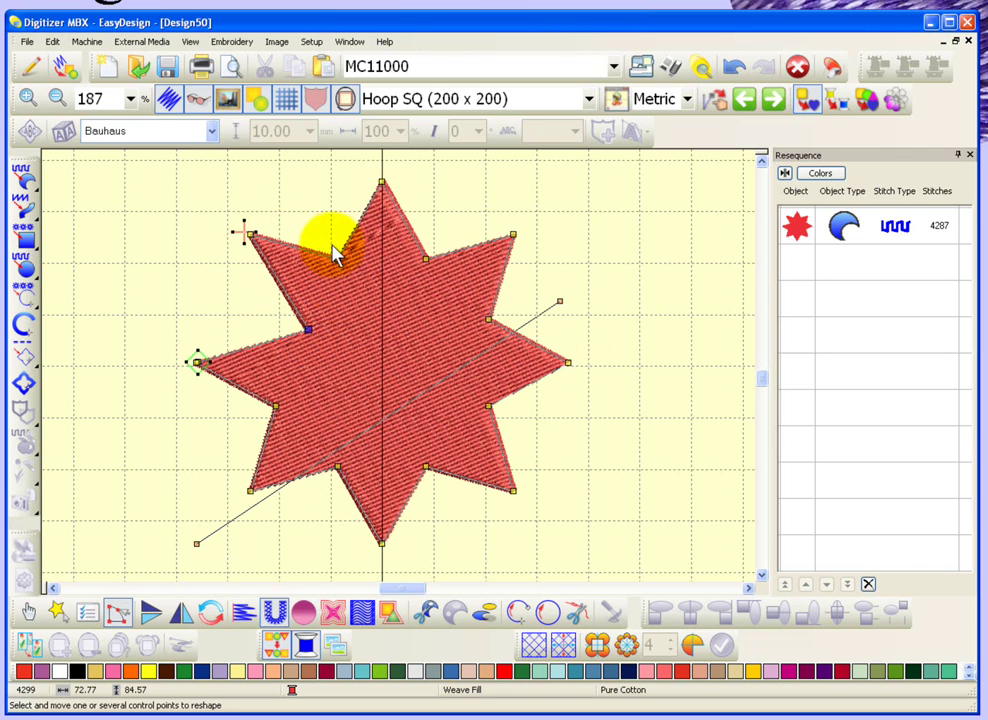
{"action": "left_click", "coordinate": [27, 612]}
{"action": "left_click", "coordinate": [113, 338]}
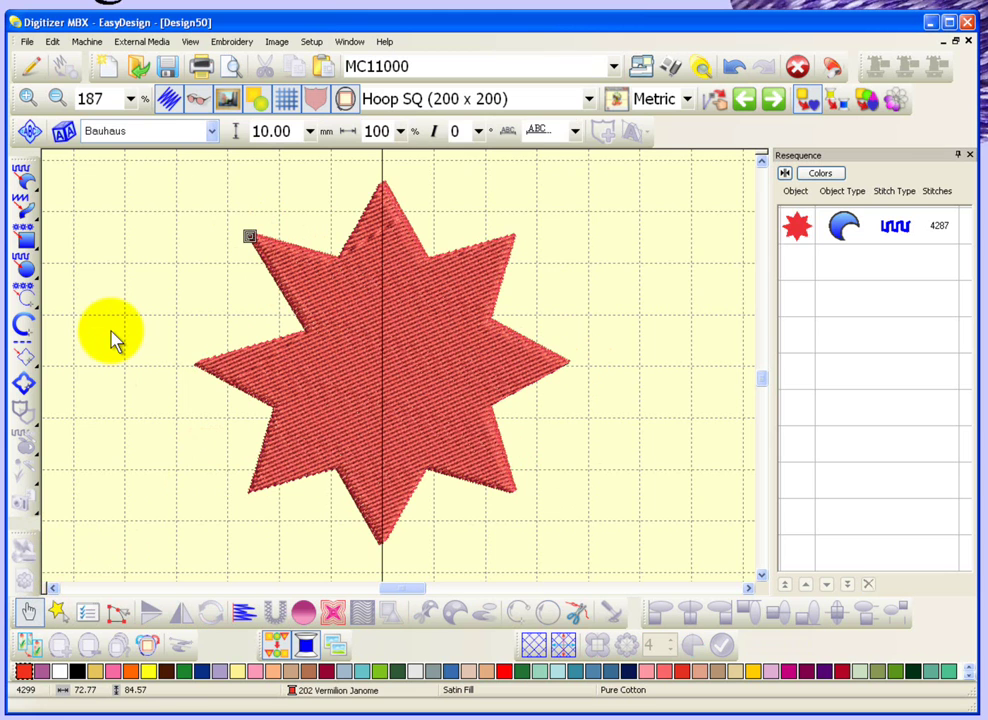
Zoom out to the hoop, return to graphics mode, and toggle Show Embroidery off and on
{"action": "key", "text": "shift+z"}
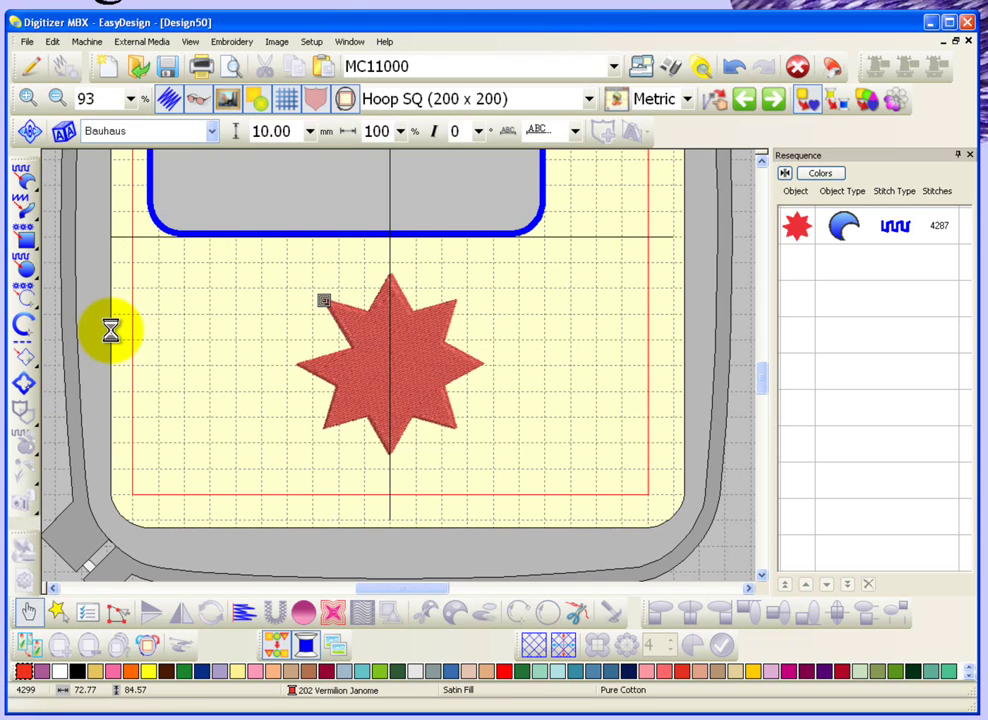
{"action": "left_click", "coordinate": [37, 75]}
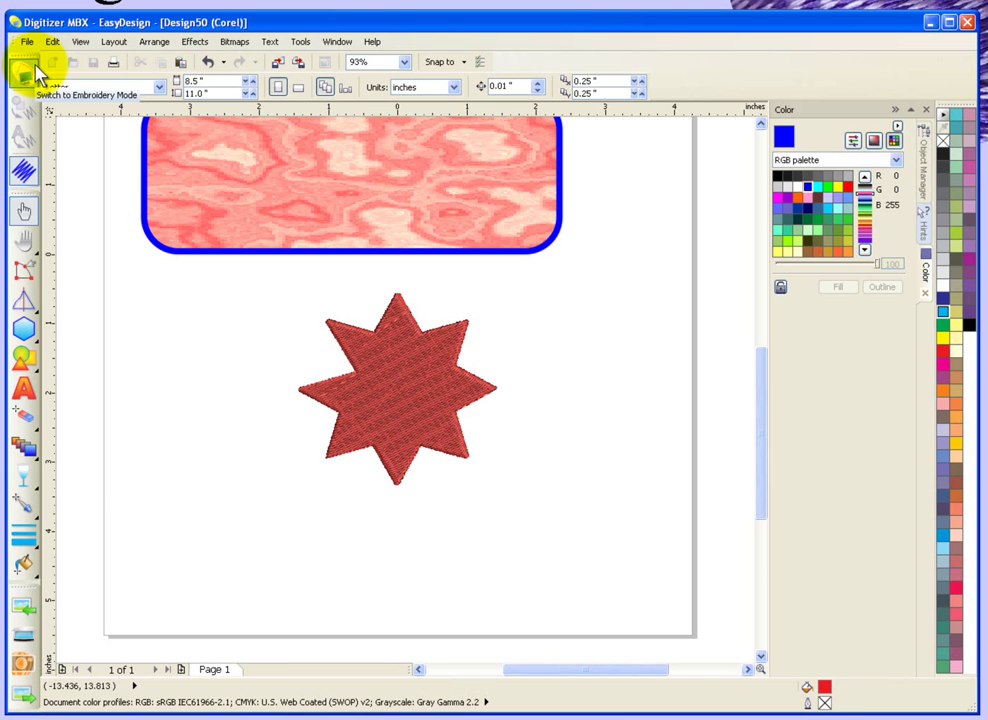
{"action": "left_click", "coordinate": [296, 191]}
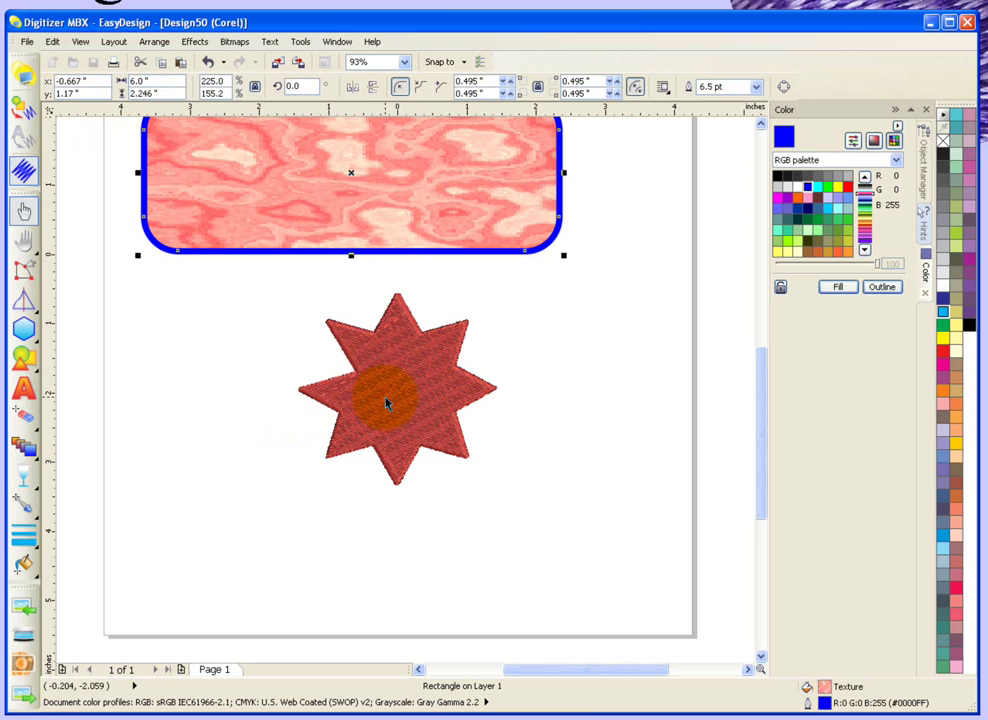
{"action": "left_click", "coordinate": [414, 388]}
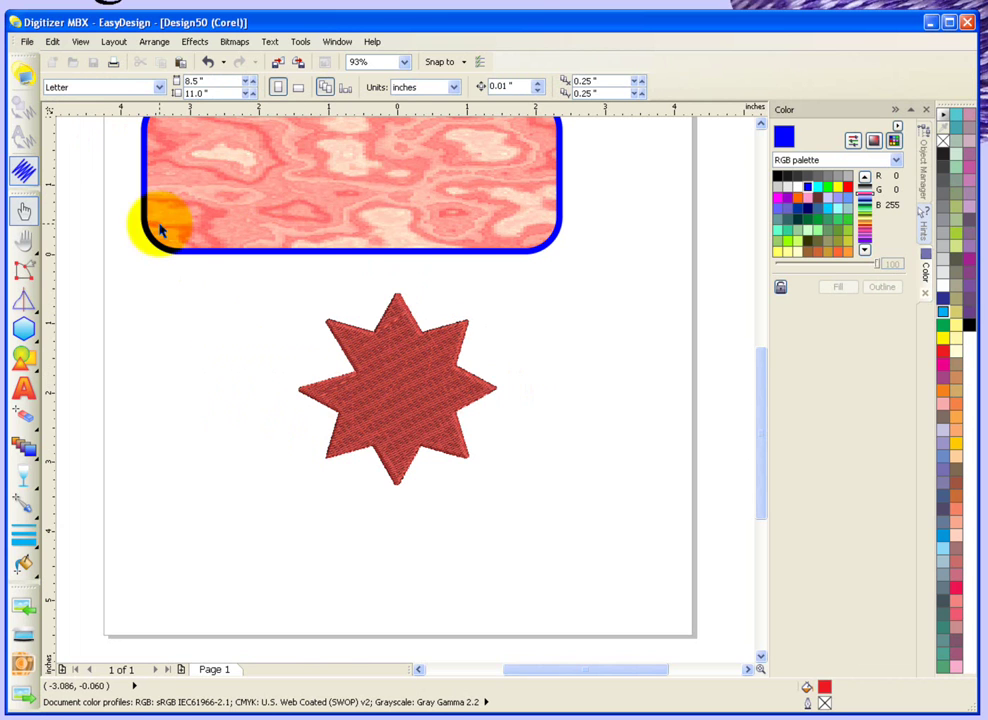
{"action": "left_click", "coordinate": [28, 172]}
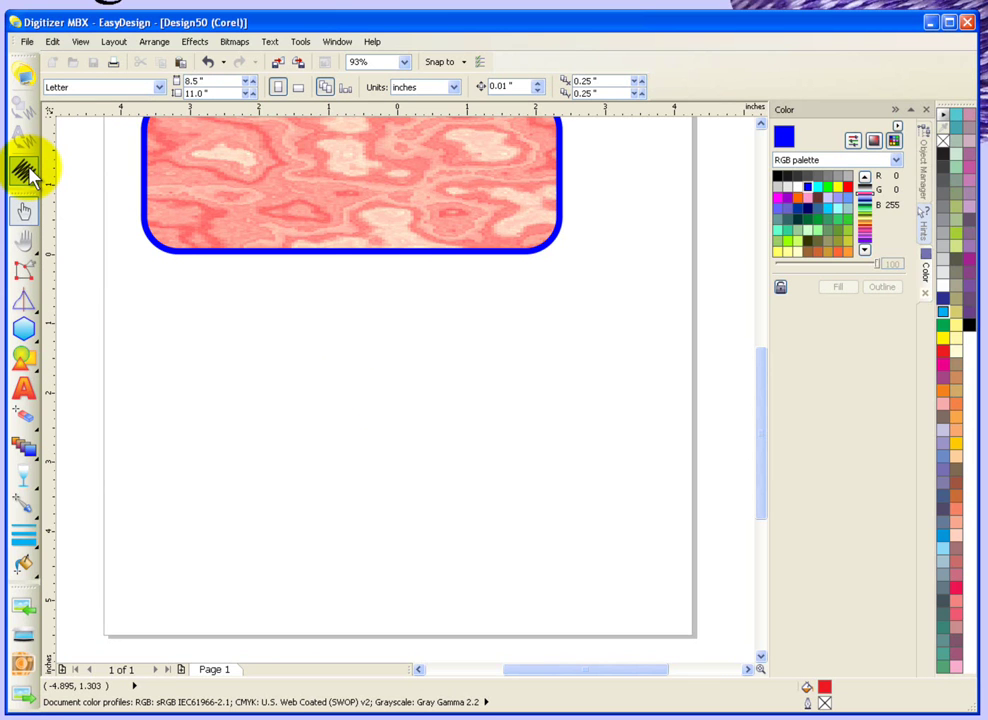
{"action": "left_click", "coordinate": [28, 172]}
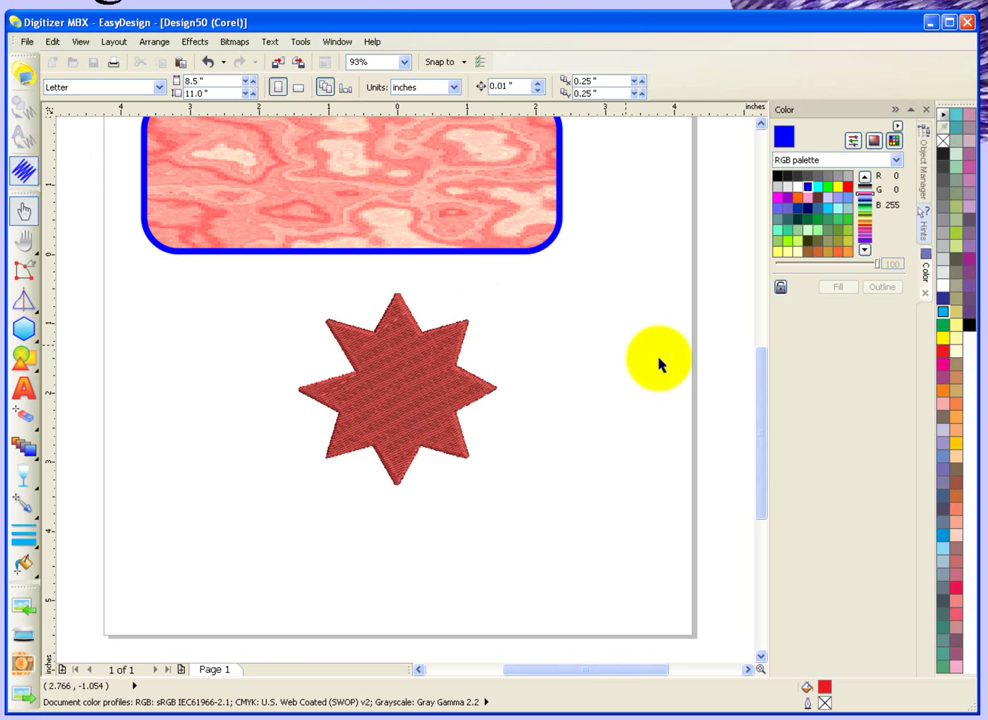
Toggle vector display in embroidery mode, return to graphics mode, toggle Show Embroidery, and zoom out to 50%
{"action": "left_click", "coordinate": [25, 74]}
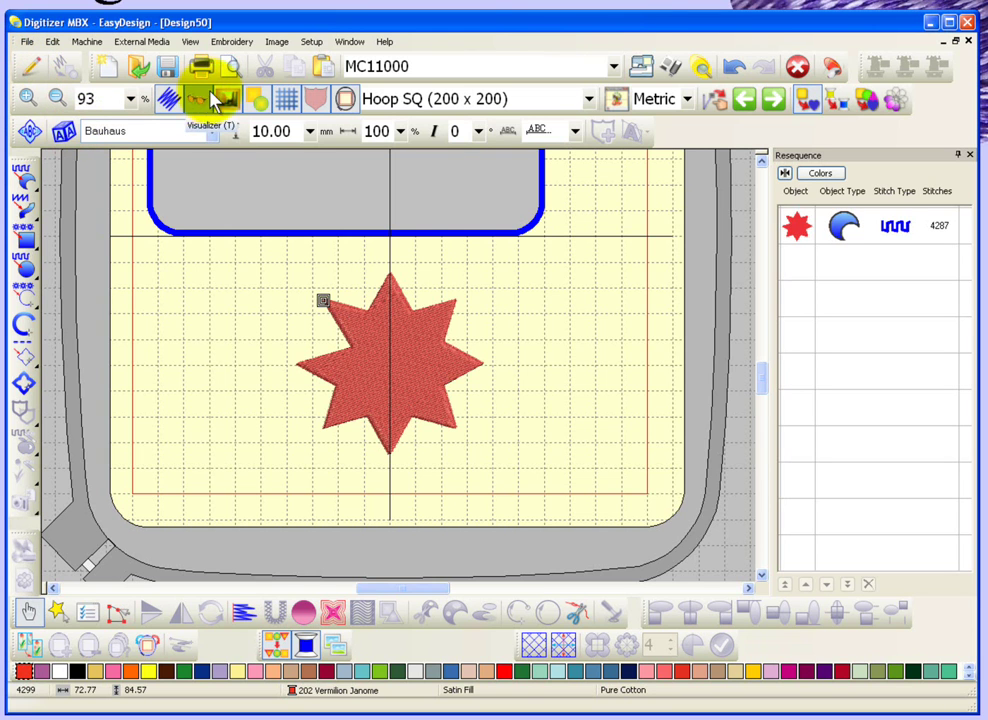
{"action": "left_click", "coordinate": [255, 98]}
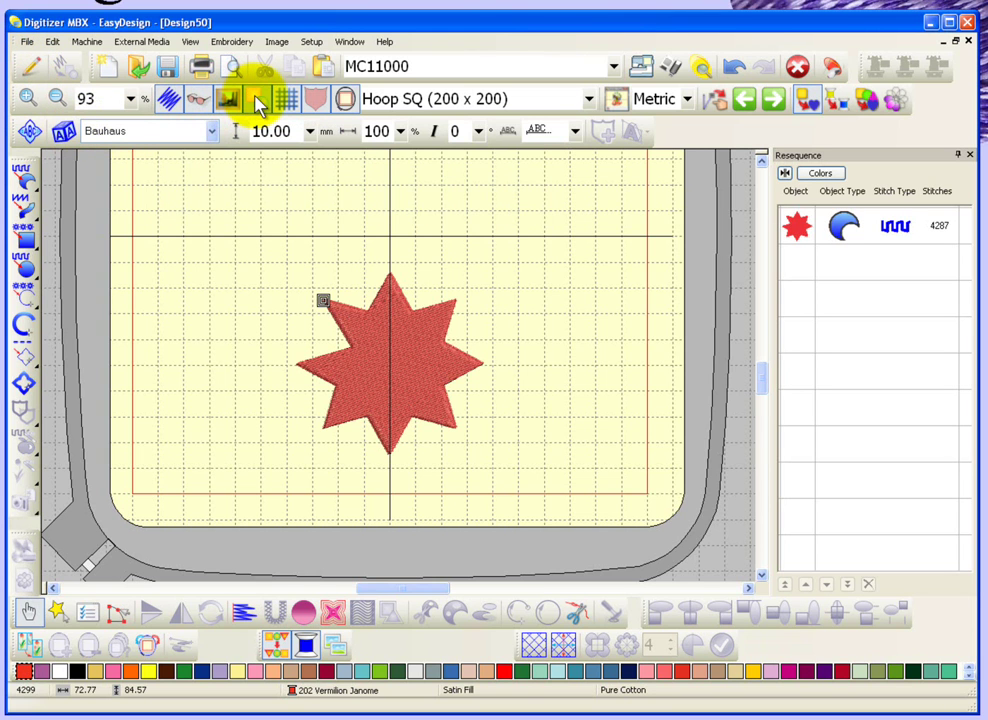
{"action": "left_click", "coordinate": [250, 96]}
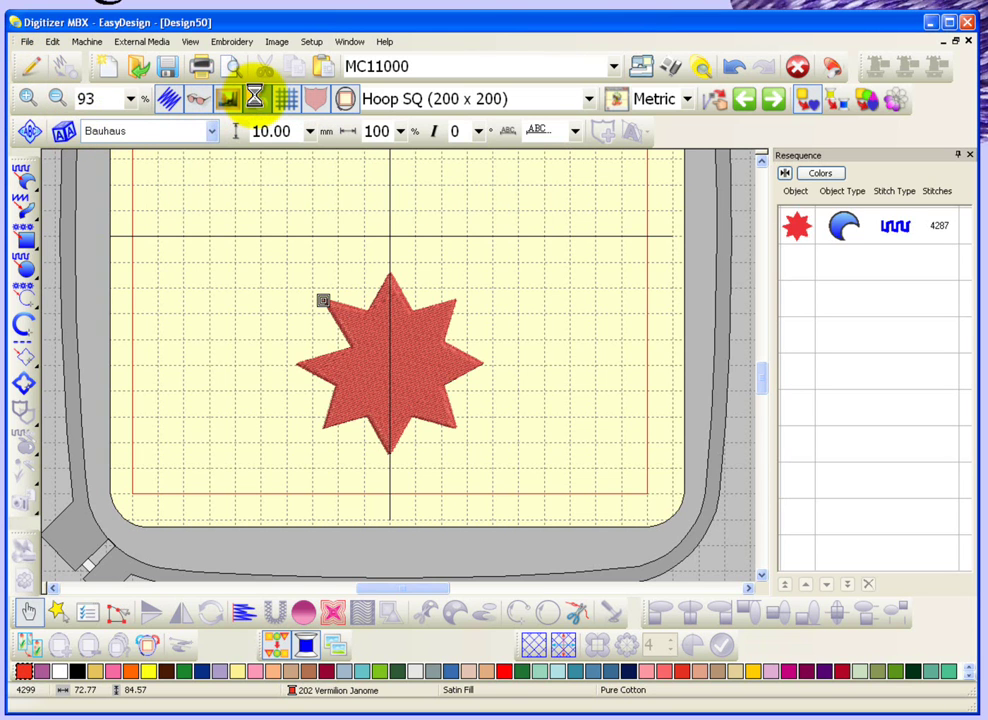
{"action": "left_click", "coordinate": [26, 68]}
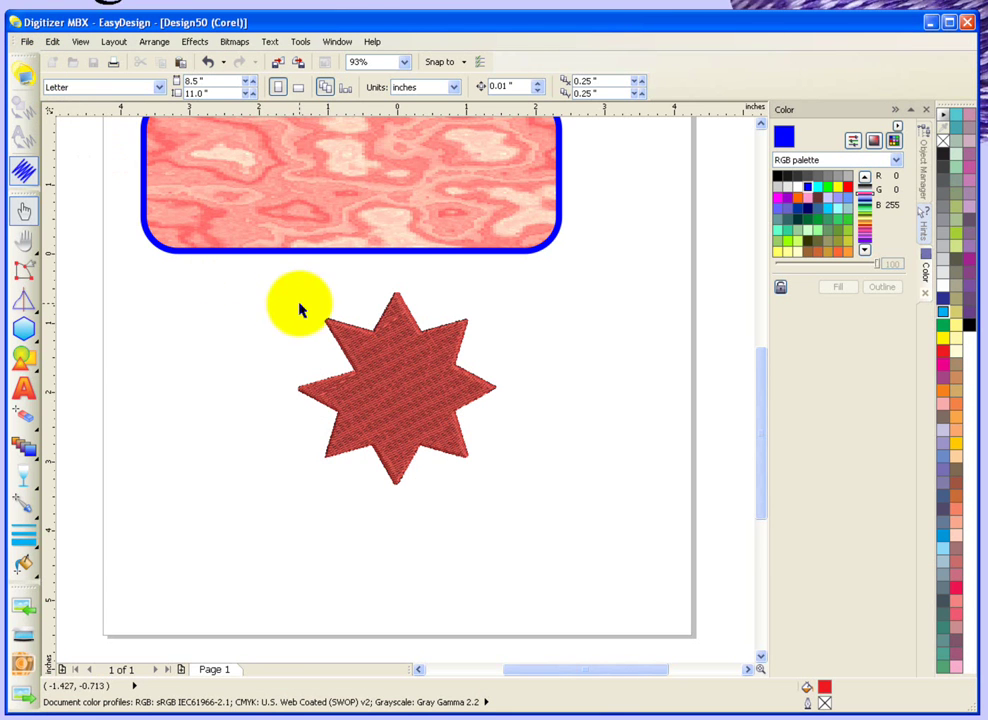
{"action": "left_click", "coordinate": [23, 171]}
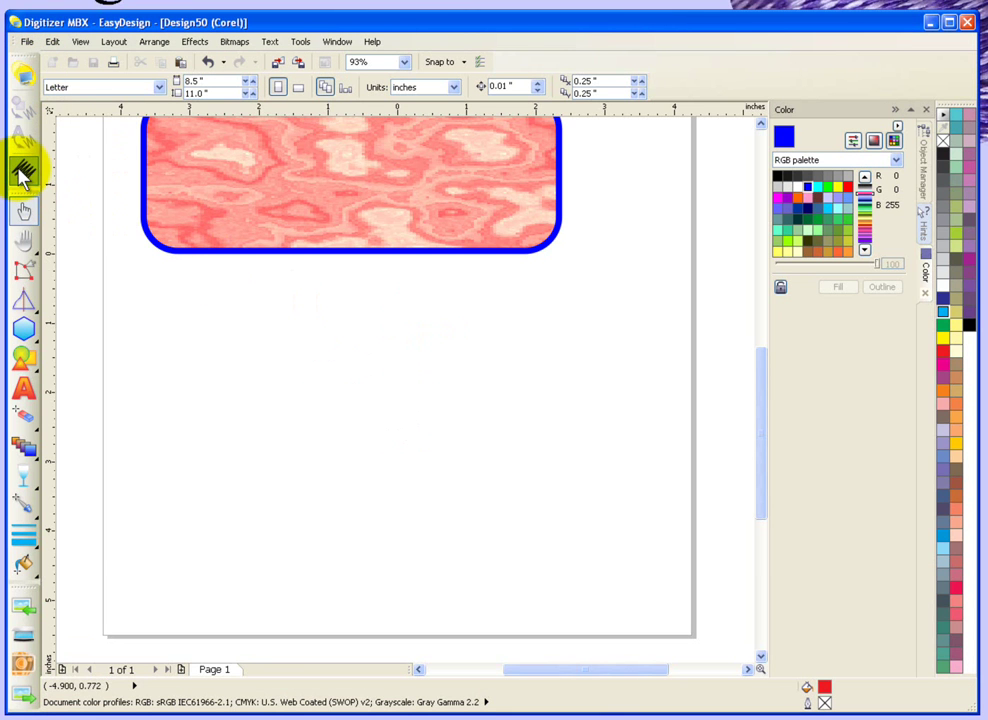
{"action": "scroll", "coordinate": [455, 278], "scroll_direction": "down", "scroll_amount": 2}
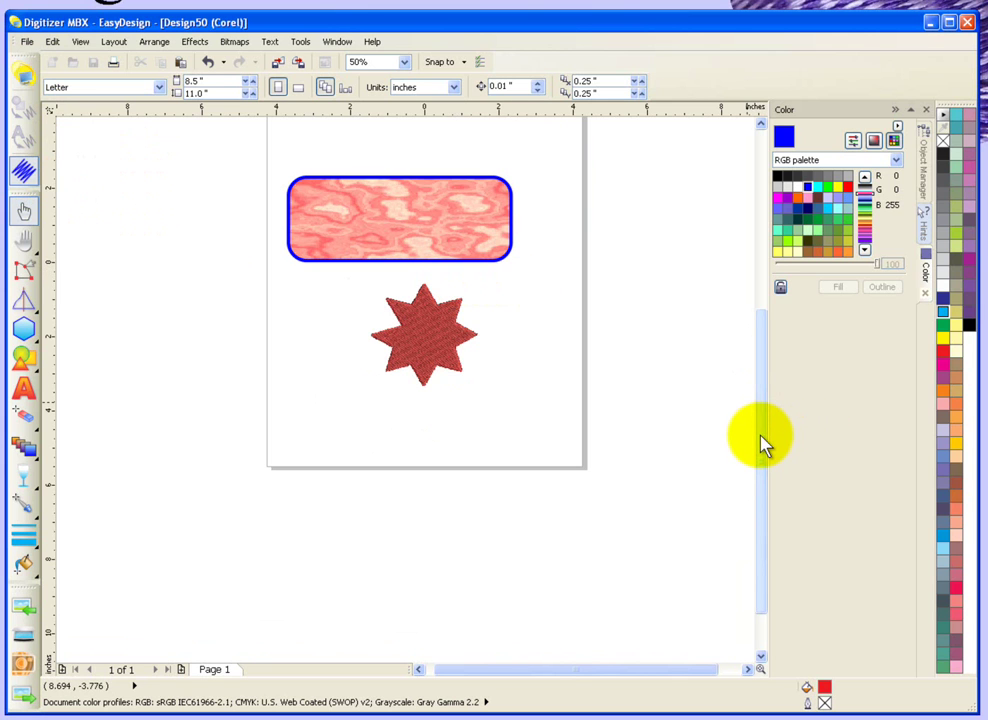
{"action": "left_click_drag", "start_coordinate": [762, 443], "coordinate": [762, 393]}
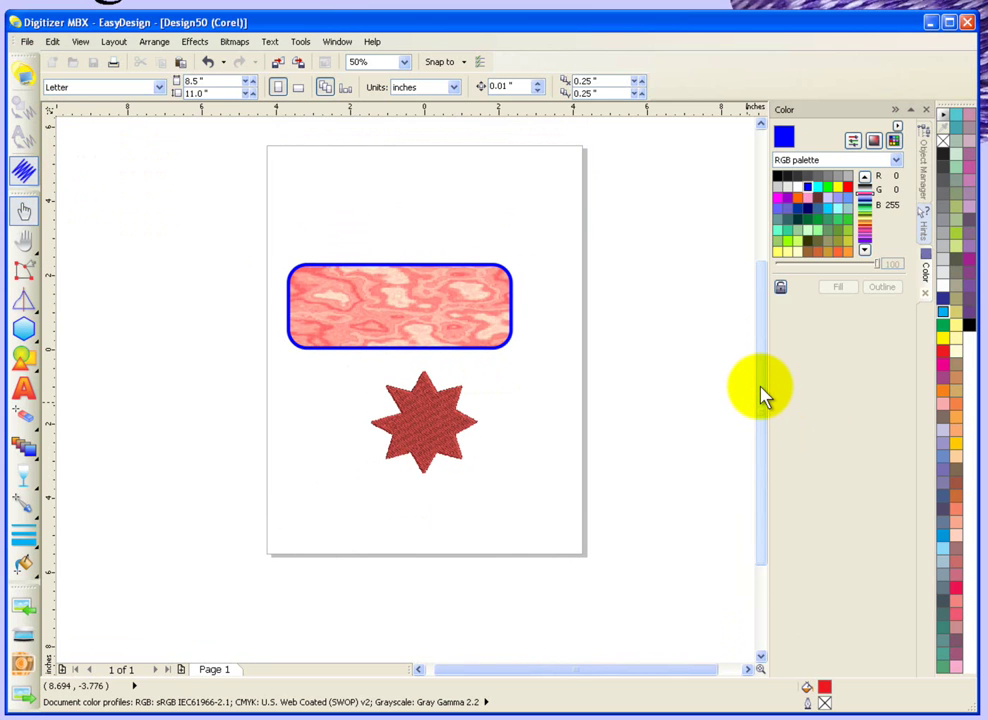